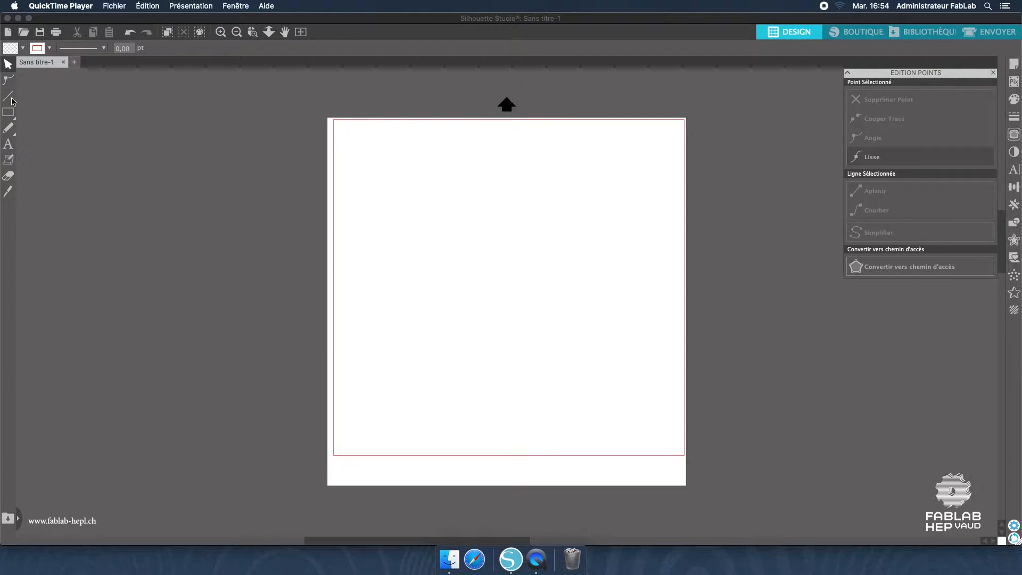
Step: Draw a slightly slanted straight line about 123 mm wide and 7.5 mm high in the upper part of the page
{"action": "left_click", "coordinate": [12, 101]}
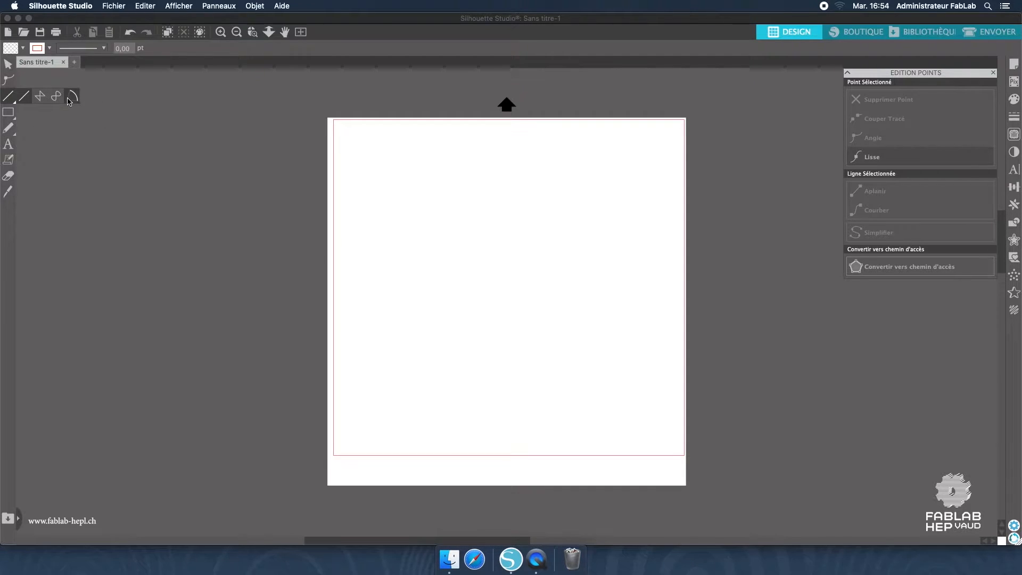
{"action": "left_click", "coordinate": [27, 98]}
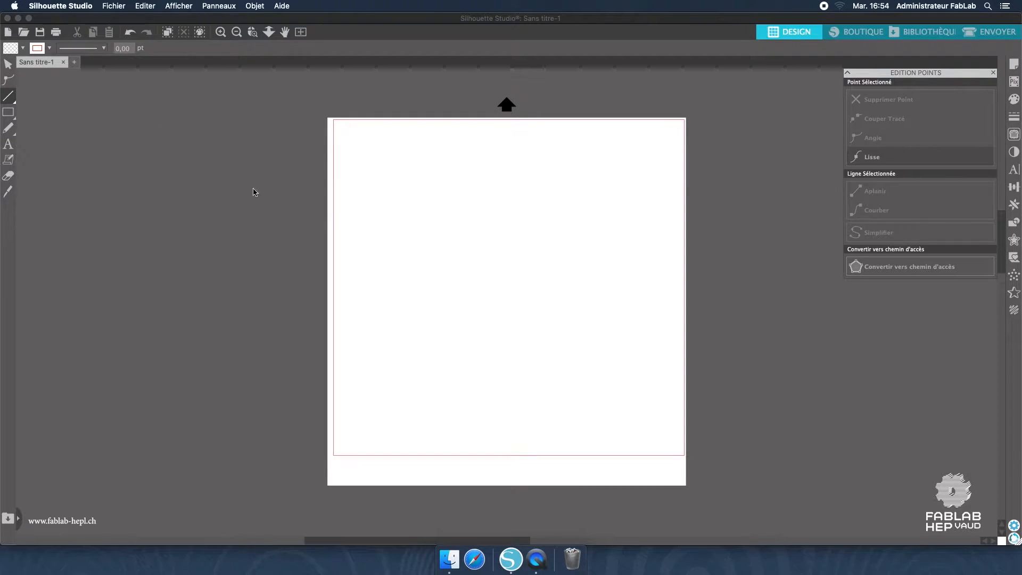
{"action": "left_click", "coordinate": [381, 197]}
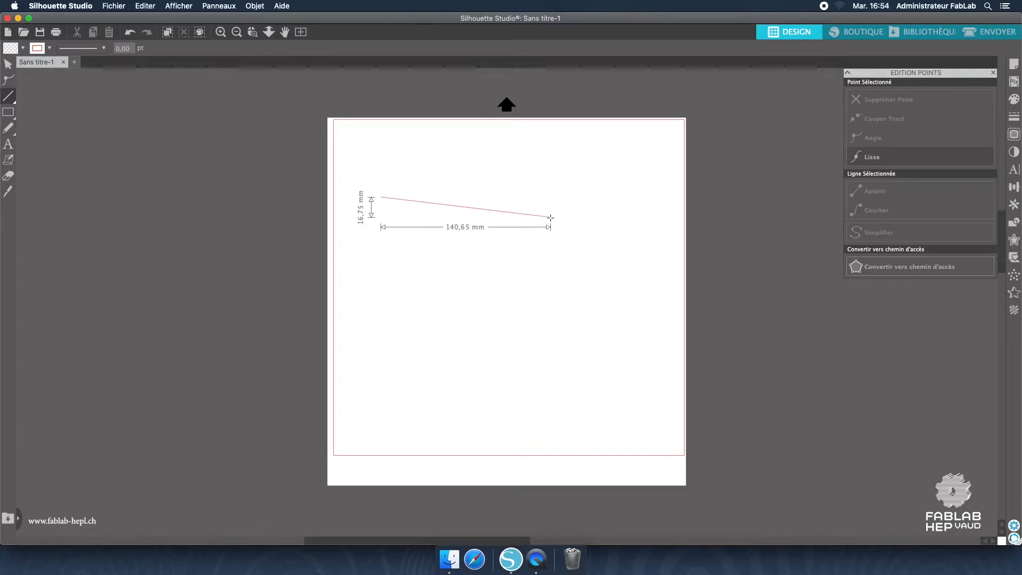
{"action": "left_click", "coordinate": [529, 206]}
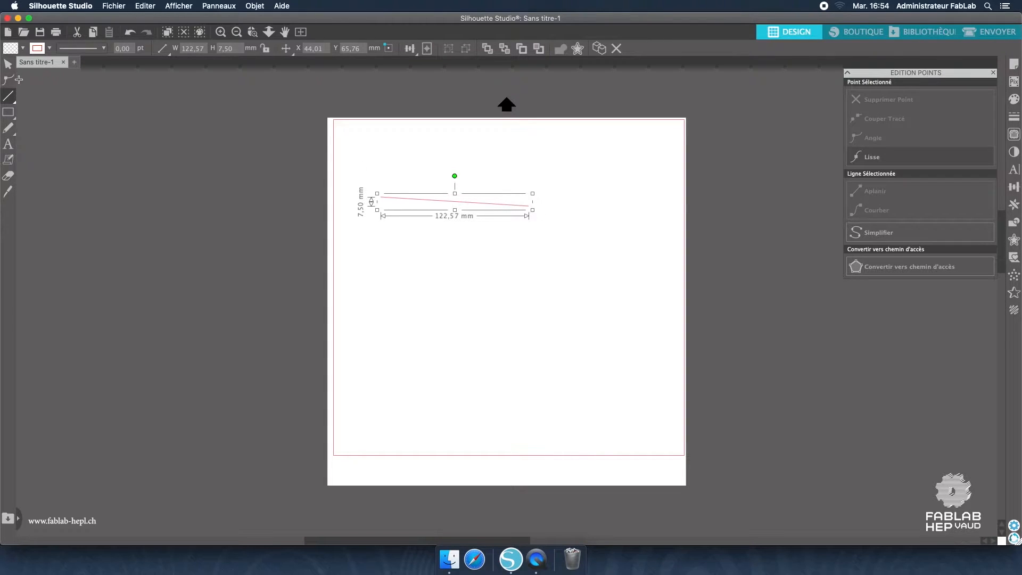
Step: Resize the slanted line to a width of 100 mm
{"action": "left_click", "coordinate": [4, 69]}
{"action": "mouse_move", "coordinate": [533, 193]}
{"action": "left_mouse_down"}
{"action": "mouse_move", "coordinate": [470, 194]}
{"action": "mouse_move", "coordinate": [457, 180]}
{"action": "mouse_move", "coordinate": [507, 195]}
{"action": "mouse_move", "coordinate": [539, 186]}
{"action": "left_mouse_up"}
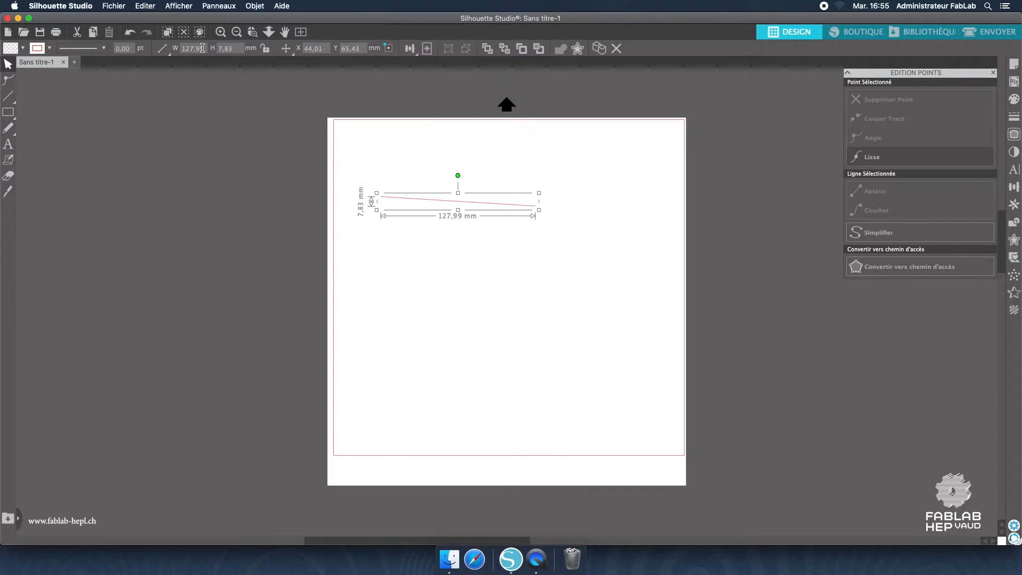
{"action": "left_click_drag", "start_coordinate": [204, 48], "coordinate": [182, 48]}
{"action": "type", "text": "100,00"}
{"action": "key", "text": "Return"}
Step: Draw a perfectly horizontal line about 139 mm long above the slanted line
{"action": "left_click", "coordinate": [8, 96]}
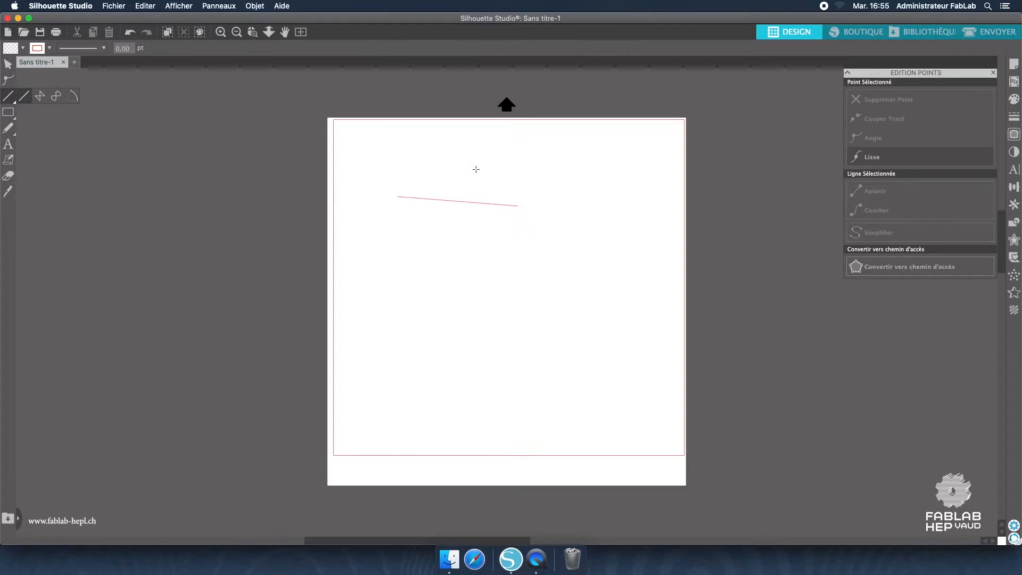
{"action": "left_click", "coordinate": [374, 168]}
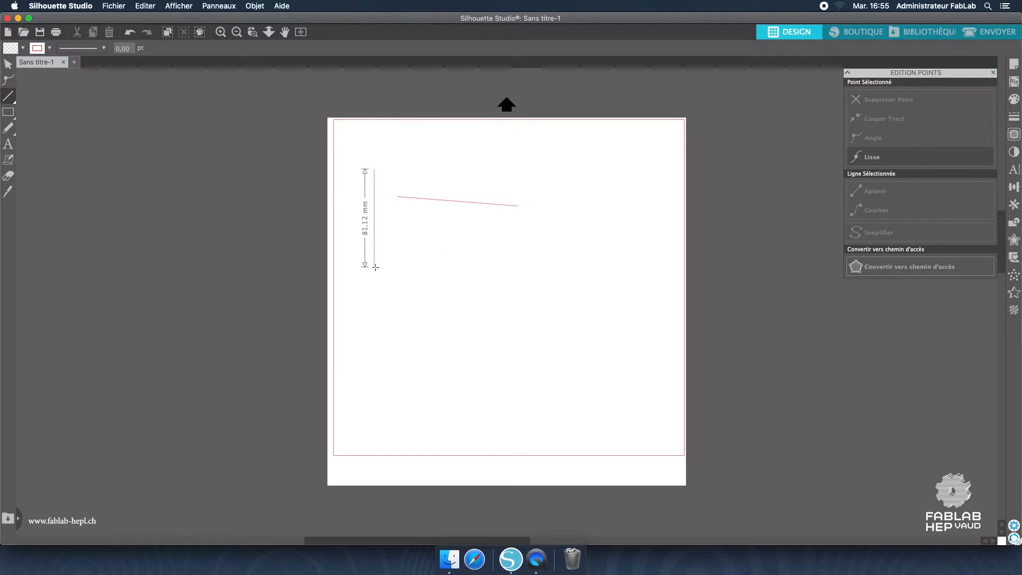
{"action": "left_click", "coordinate": [422, 309], "text": "shift"}
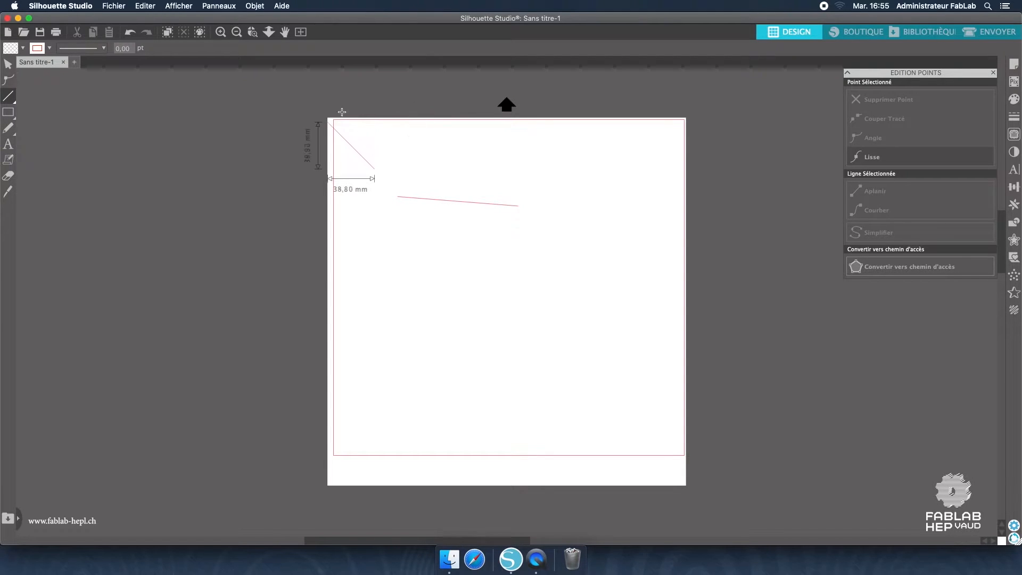
{"action": "left_click", "coordinate": [542, 165], "text": "shift"}
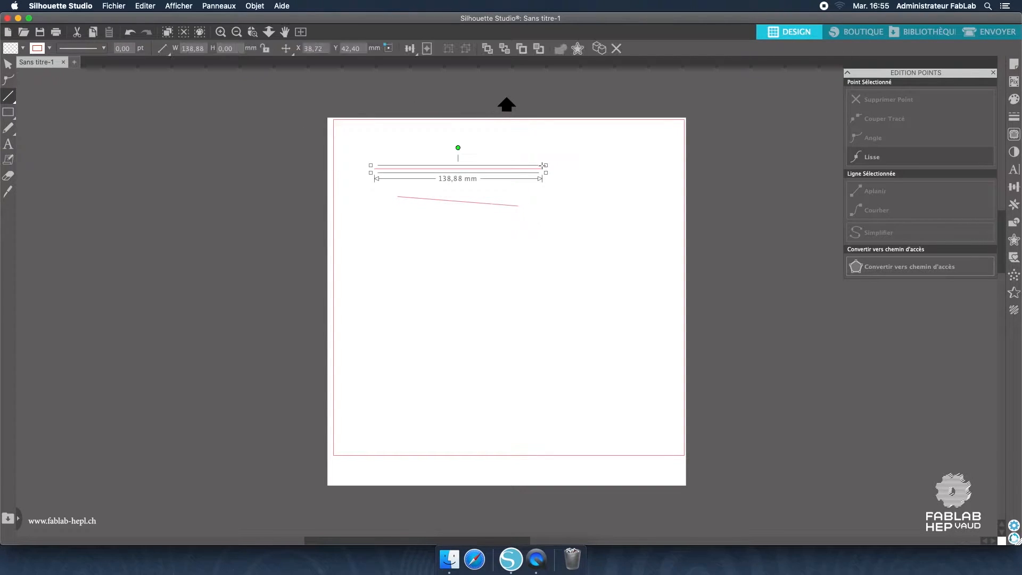
Step: Set the horizontal line's width to 100 mm and delete the slanted line below it
{"action": "left_click", "coordinate": [9, 68]}
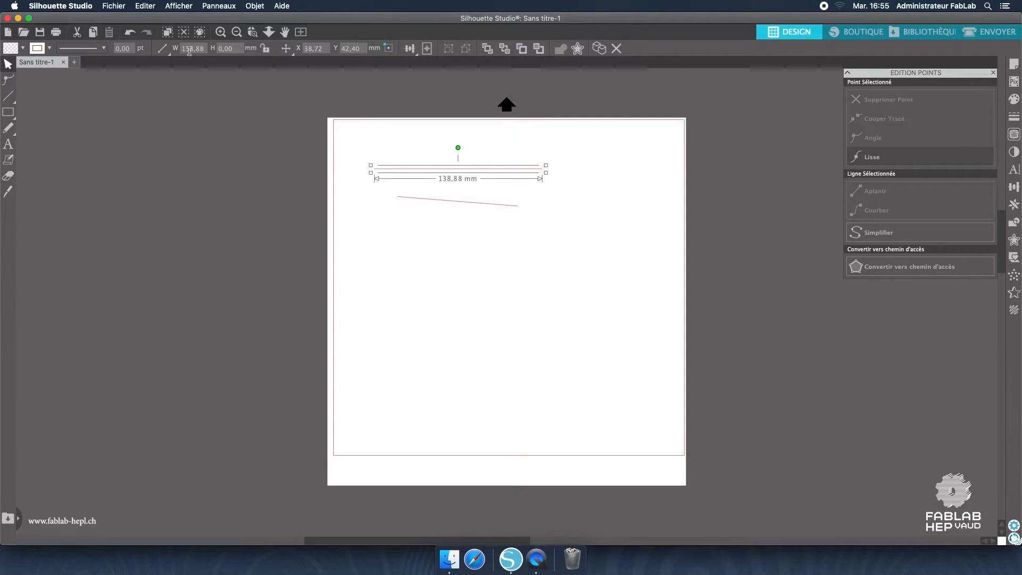
{"action": "left_click_drag", "start_coordinate": [205, 50], "coordinate": [180, 49]}
{"action": "type", "text": "100"}
{"action": "key", "text": "Return"}
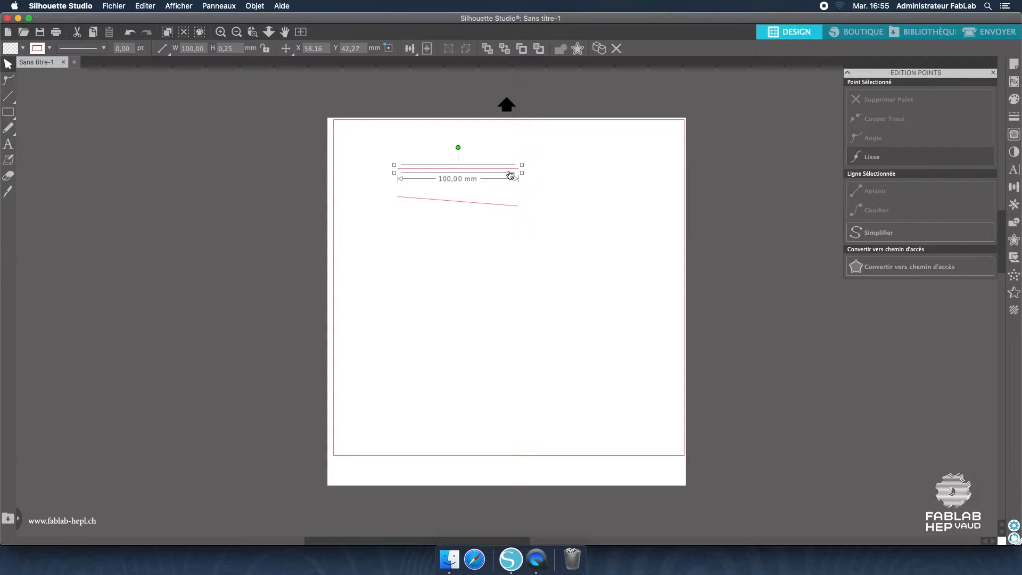
{"action": "left_click", "coordinate": [462, 197]}
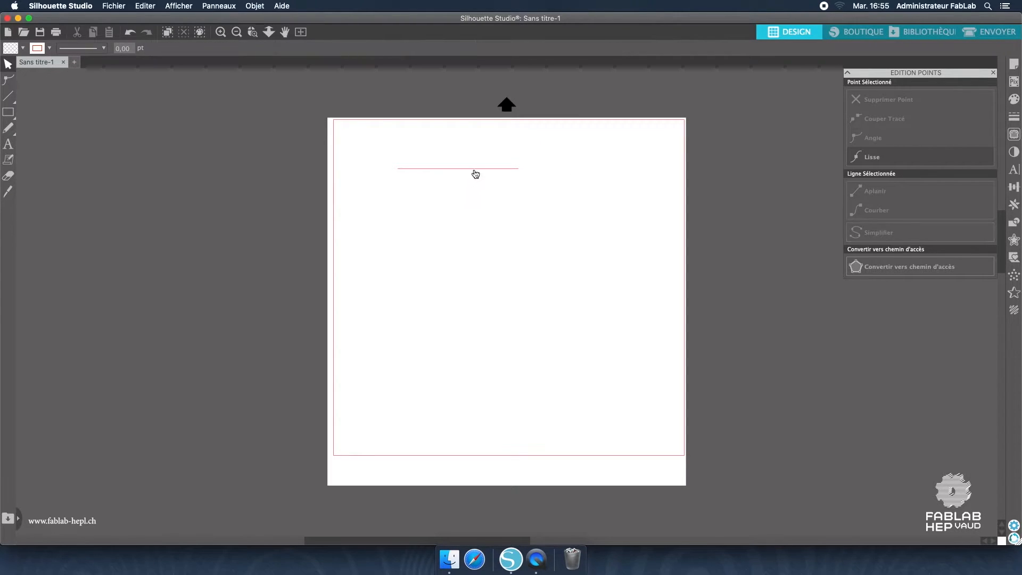
Step: Rotate the horizontal line freehand clockwise to a diagonal, undo the rotation and deselect the line
{"action": "left_click", "coordinate": [474, 169]}
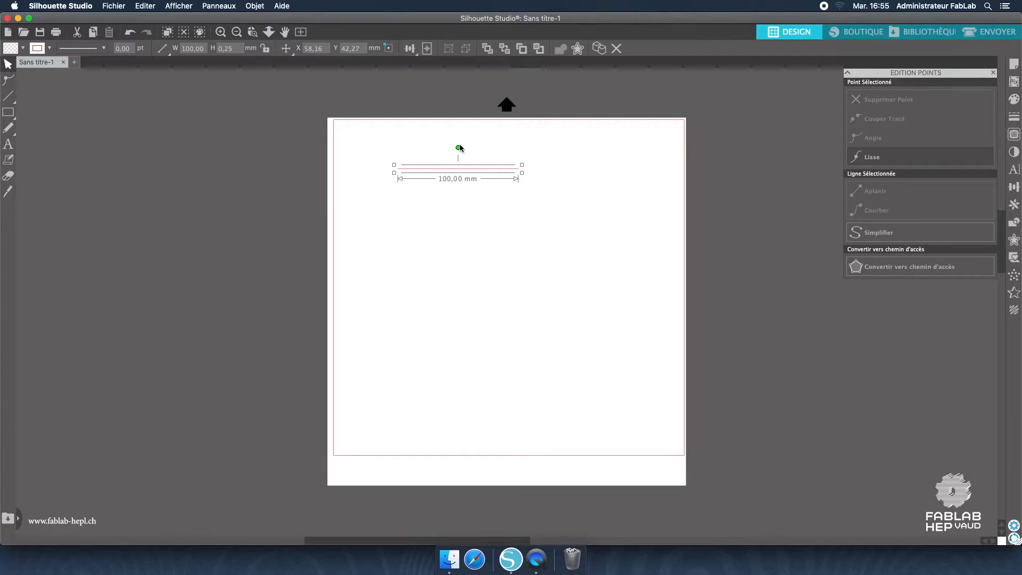
{"action": "mouse_move", "coordinate": [457, 148]}
{"action": "left_mouse_down"}
{"action": "mouse_move", "coordinate": [481, 164]}
{"action": "mouse_move", "coordinate": [479, 146]}
{"action": "mouse_move", "coordinate": [435, 131]}
{"action": "mouse_move", "coordinate": [456, 130]}
{"action": "mouse_move", "coordinate": [470, 152]}
{"action": "left_mouse_up"}
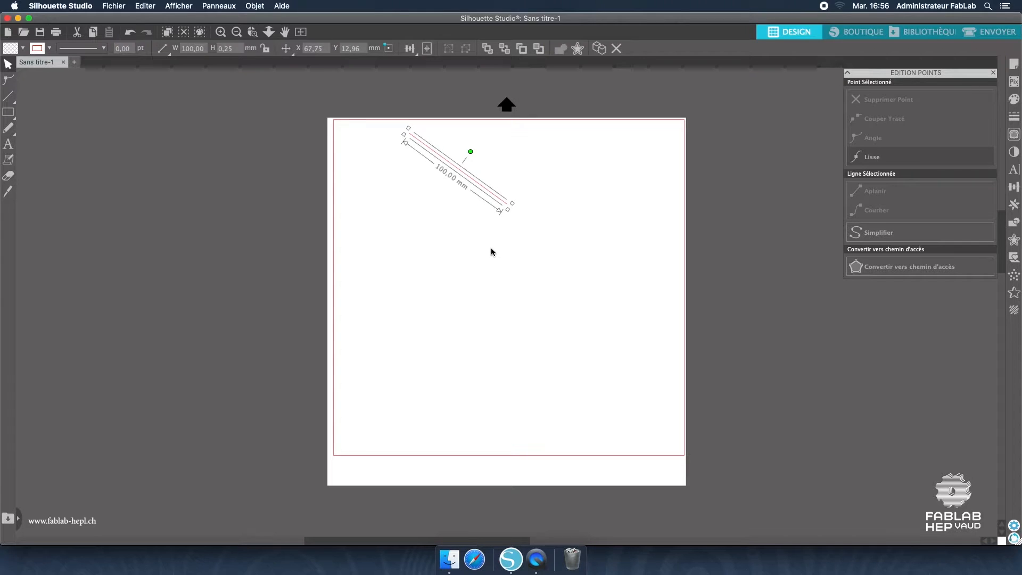
{"action": "key", "text": "super+z"}
{"action": "key", "text": "super+z"}
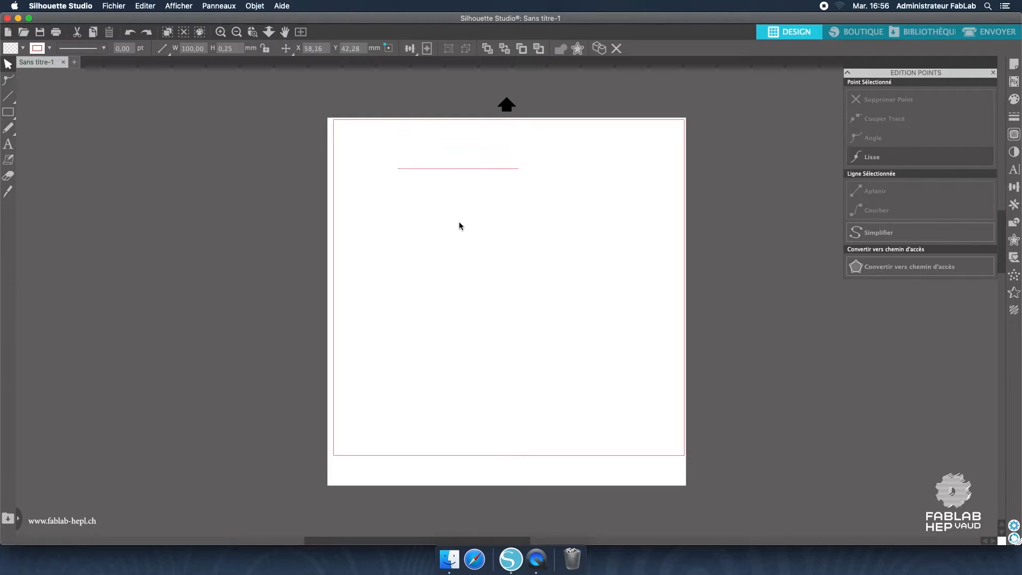
{"action": "left_click", "coordinate": [457, 218]}
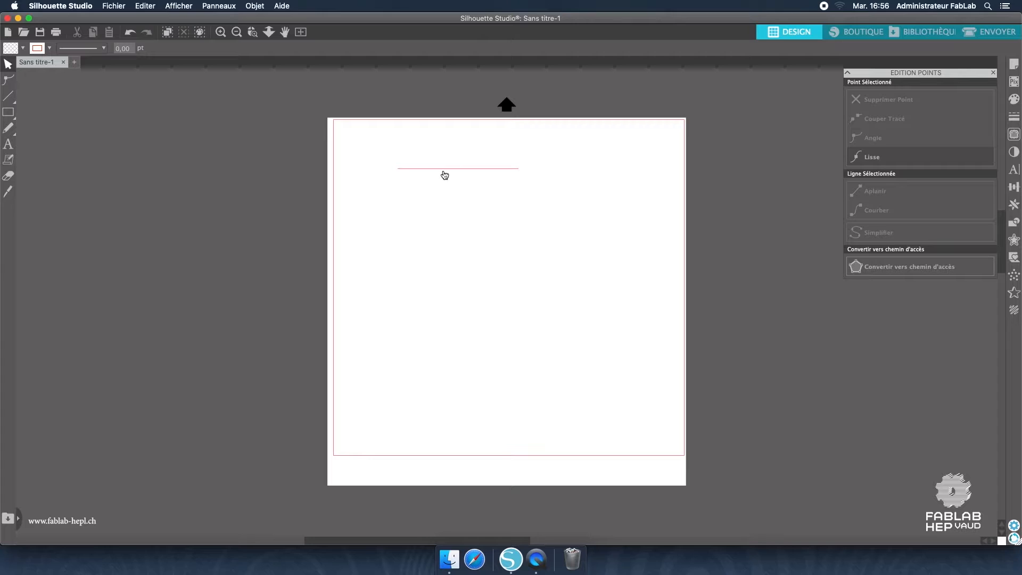
Step: Edit the line's points, moving its right endpoint far outward and its left endpoint slightly outward and down
{"action": "left_click", "coordinate": [443, 171]}
{"action": "double_click", "coordinate": [443, 171]}
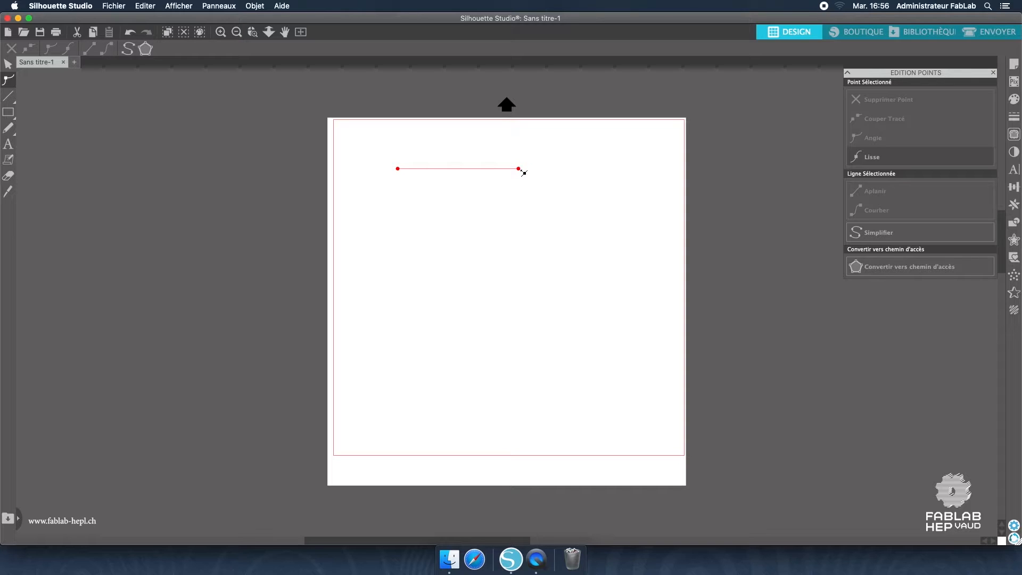
{"action": "left_click_drag", "start_coordinate": [521, 170], "coordinate": [640, 173]}
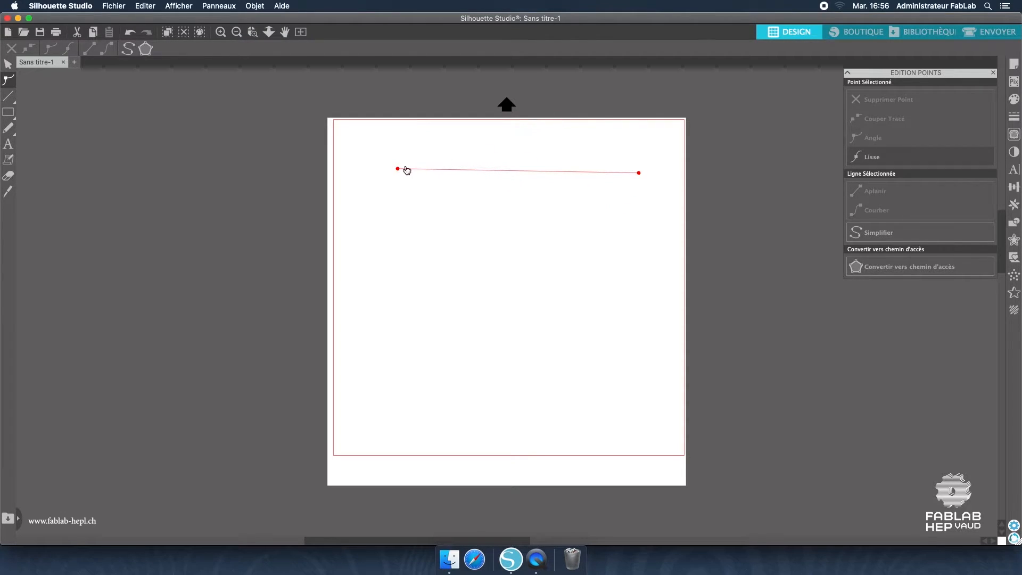
{"action": "left_click_drag", "start_coordinate": [399, 168], "coordinate": [386, 185]}
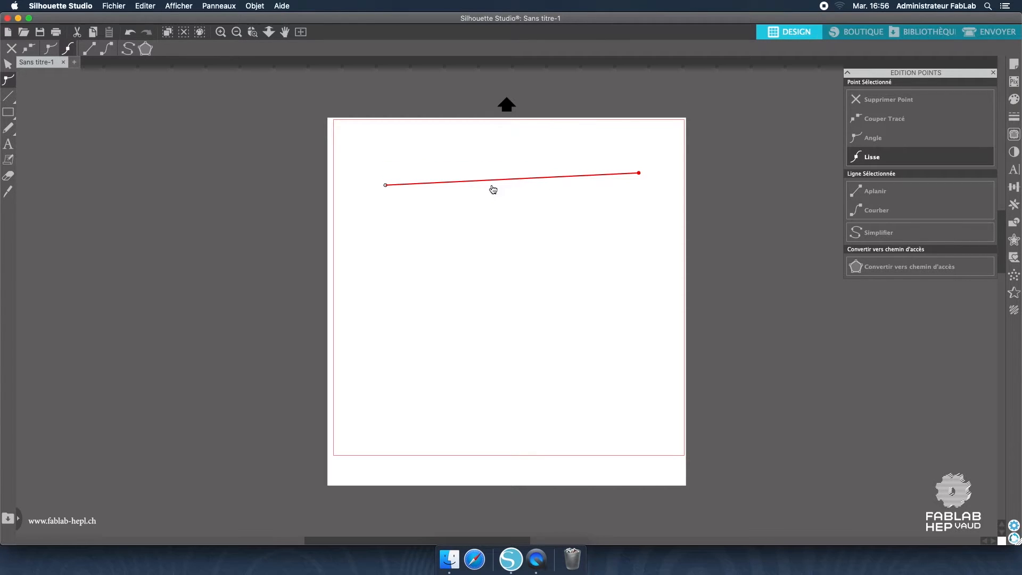
{"action": "left_click", "coordinate": [481, 246]}
Step: Insert eight points along the line and move them up and down to form an irregular zigzag
{"action": "double_click", "coordinate": [490, 180]}
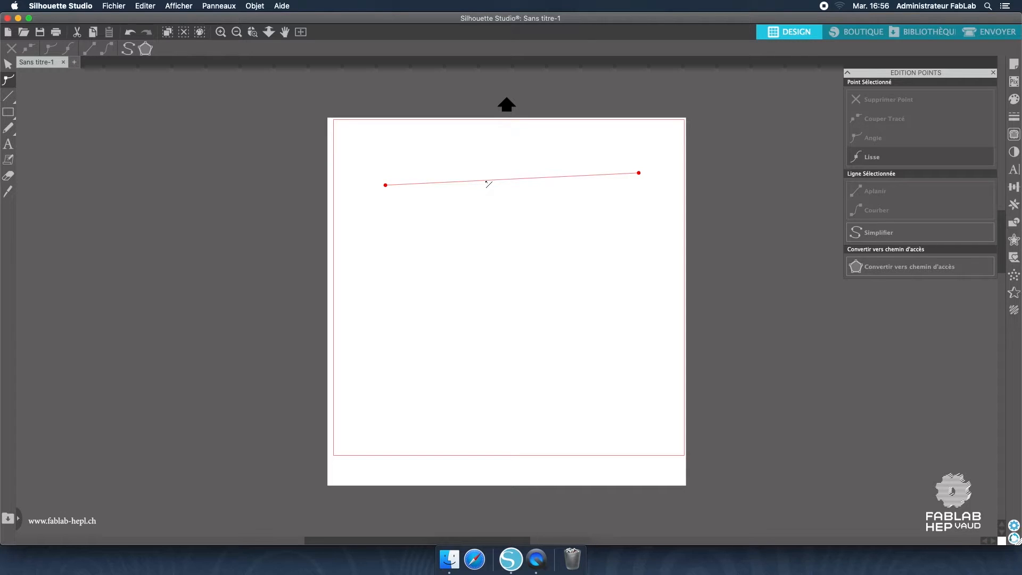
{"action": "left_click", "coordinate": [486, 182]}
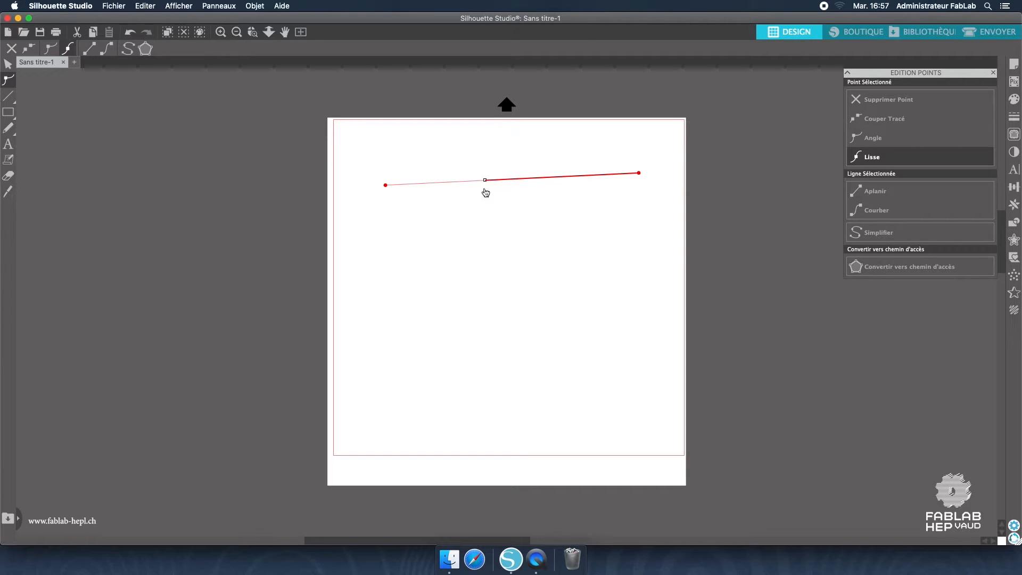
{"action": "left_click_drag", "start_coordinate": [486, 182], "coordinate": [586, 231]}
{"action": "left_click", "coordinate": [488, 212]}
{"action": "left_click_drag", "start_coordinate": [488, 211], "coordinate": [439, 209]}
{"action": "left_click_drag", "start_coordinate": [551, 208], "coordinate": [559, 176]}
{"action": "left_click", "coordinate": [618, 200]}
{"action": "left_click_drag", "start_coordinate": [624, 207], "coordinate": [634, 223]}
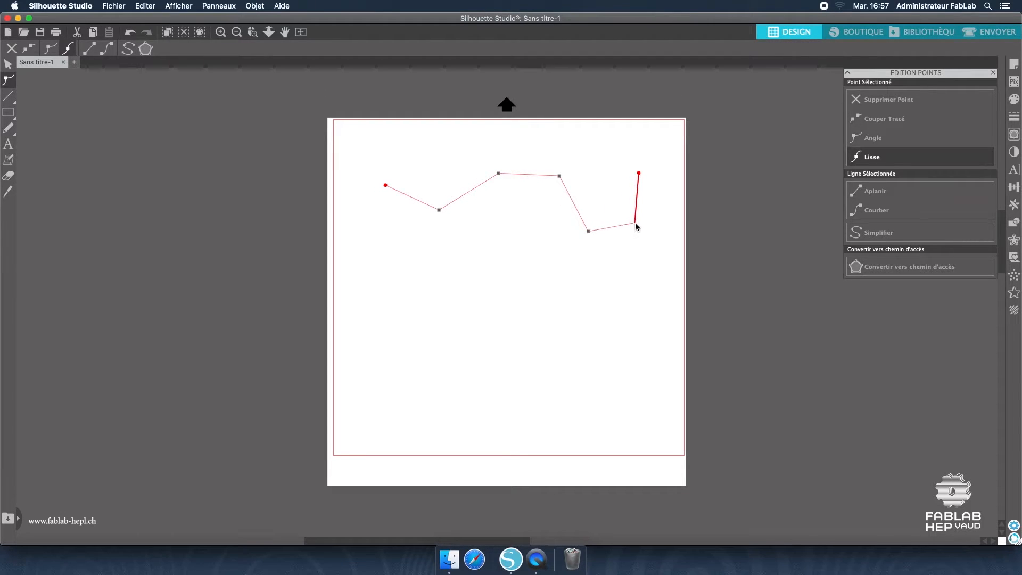
{"action": "left_click_drag", "start_coordinate": [532, 175], "coordinate": [522, 214]}
{"action": "left_click_drag", "start_coordinate": [466, 194], "coordinate": [442, 167]}
{"action": "left_click_drag", "start_coordinate": [411, 198], "coordinate": [389, 231]}
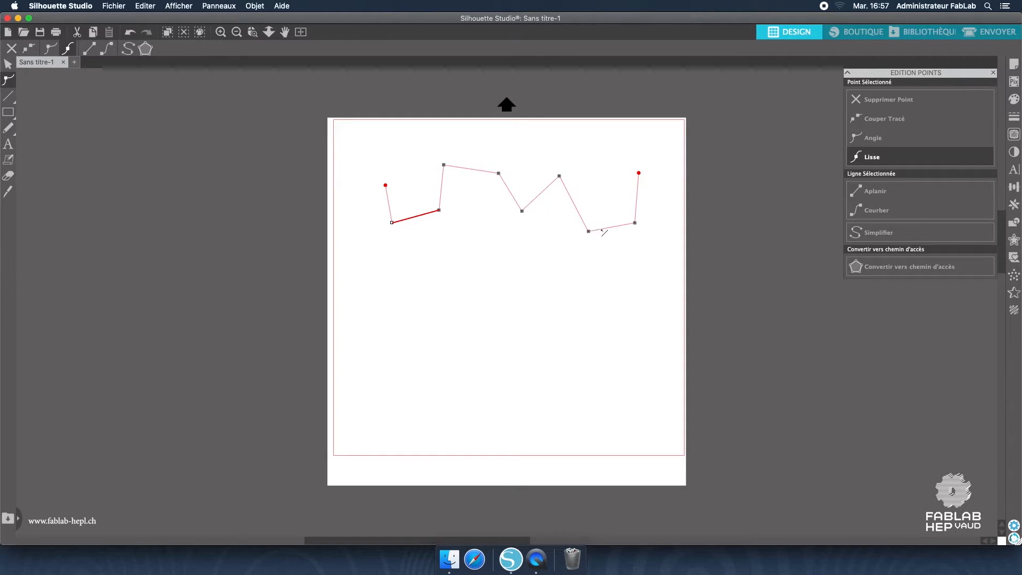
Step: Convert the segment descending from the right-hand peak into a curve and bulge it outward with the peak's direction handle
{"action": "left_click", "coordinate": [562, 182]}
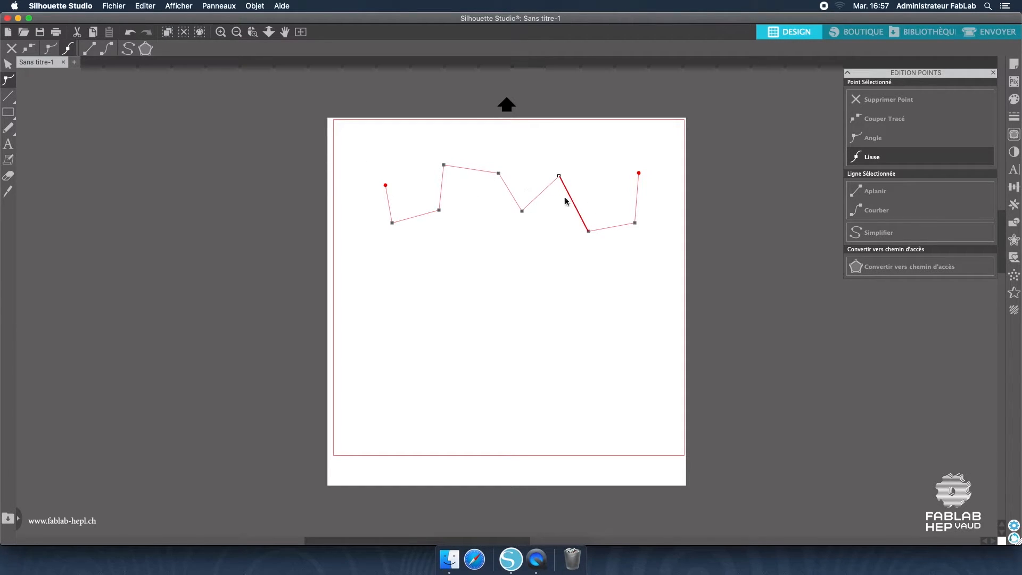
{"action": "left_click", "coordinate": [103, 52]}
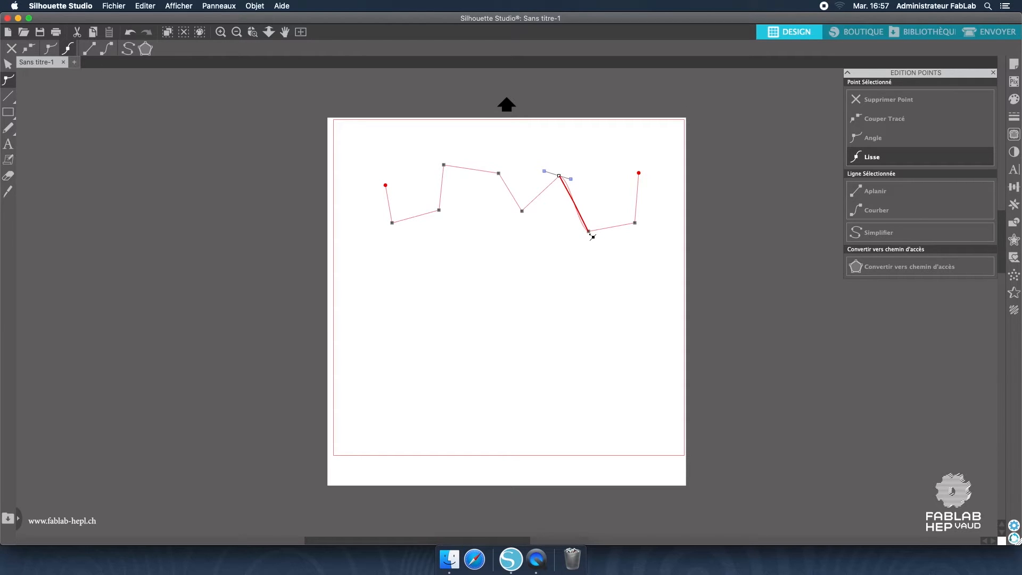
{"action": "left_click", "coordinate": [562, 187]}
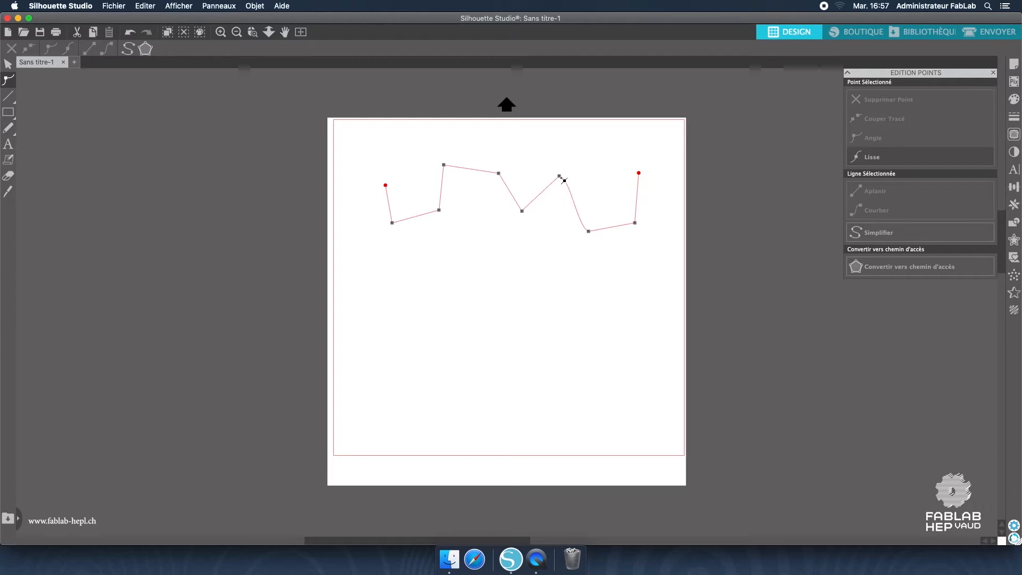
{"action": "left_click", "coordinate": [558, 190]}
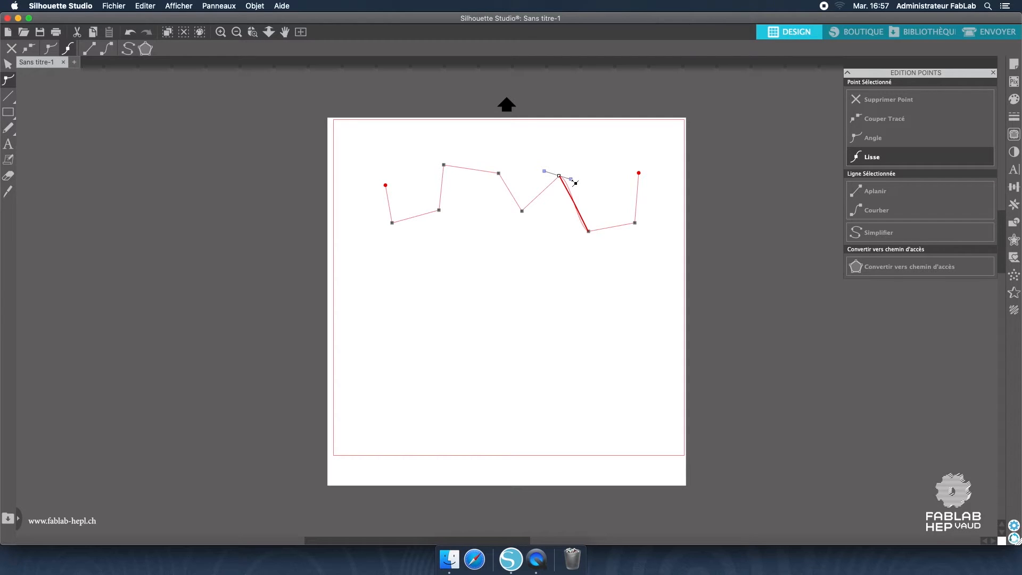
{"action": "left_click_drag", "start_coordinate": [575, 183], "coordinate": [609, 197]}
{"action": "left_click", "coordinate": [593, 164]}
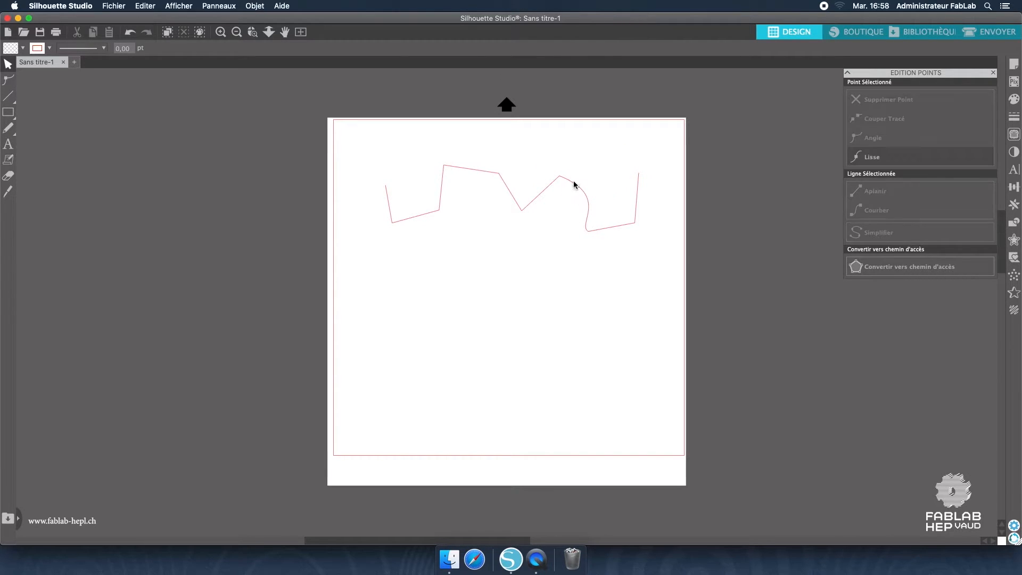
Step: Curve the segments at the middle valley point and its left neighbour, and reshape them with their points and direction handles
{"action": "left_click", "coordinate": [574, 182]}
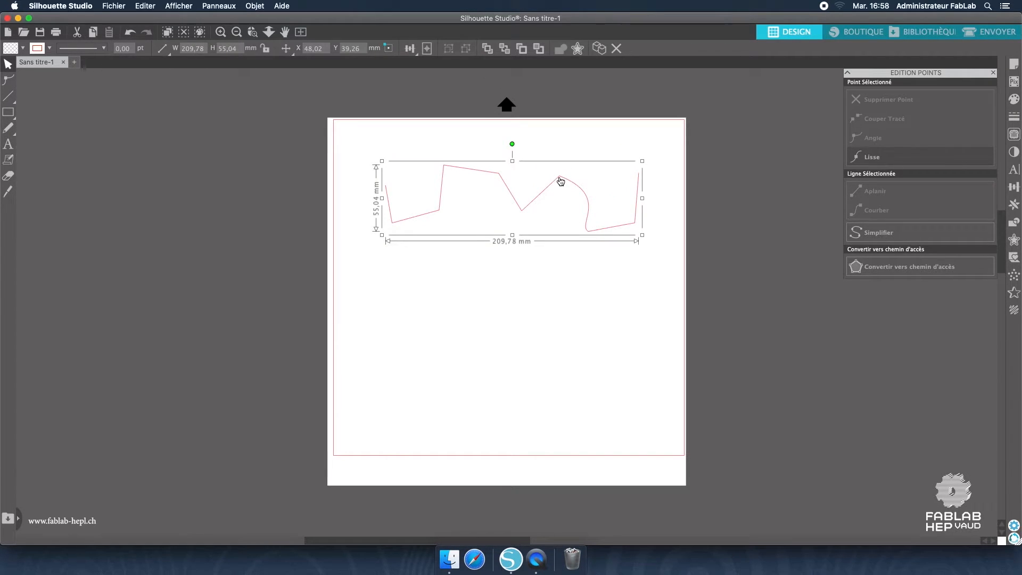
{"action": "double_click", "coordinate": [559, 180]}
{"action": "left_click", "coordinate": [521, 211]}
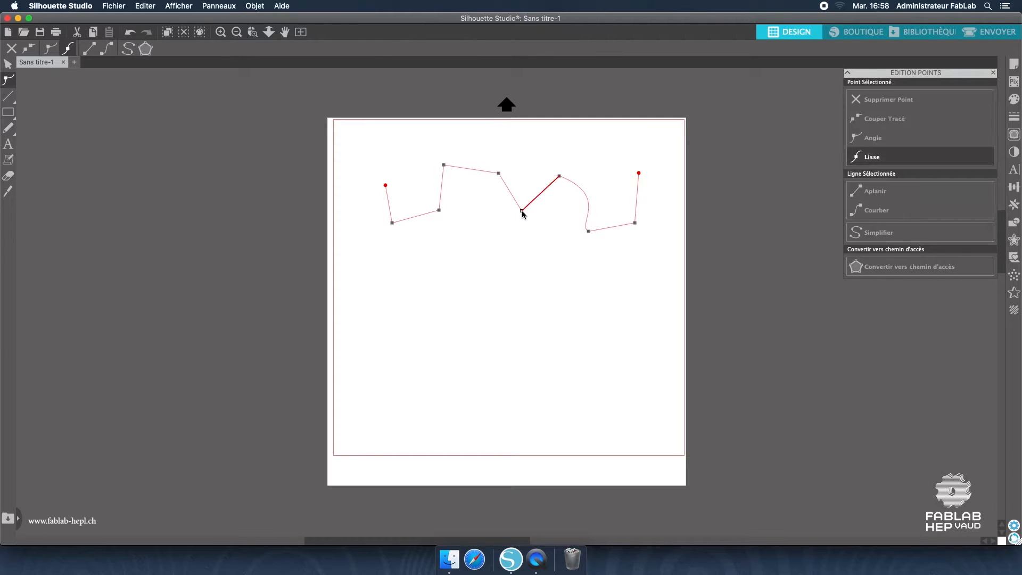
{"action": "left_click", "coordinate": [503, 178], "text": "shift"}
{"action": "left_click", "coordinate": [106, 52]}
{"action": "left_click_drag", "start_coordinate": [537, 212], "coordinate": [555, 226]}
{"action": "left_click_drag", "start_coordinate": [502, 176], "coordinate": [510, 153]}
{"action": "left_click_drag", "start_coordinate": [500, 196], "coordinate": [476, 198]}
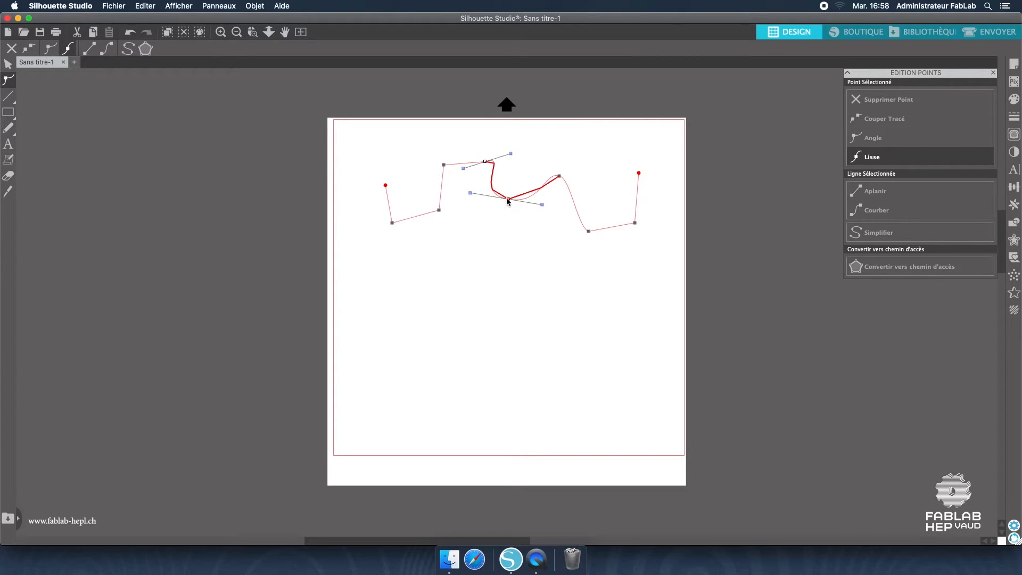
Step: Make the middle valley point an angle point (Angle) and pull both of its direction handles downward to form a sharp corner
{"action": "left_click", "coordinate": [49, 51]}
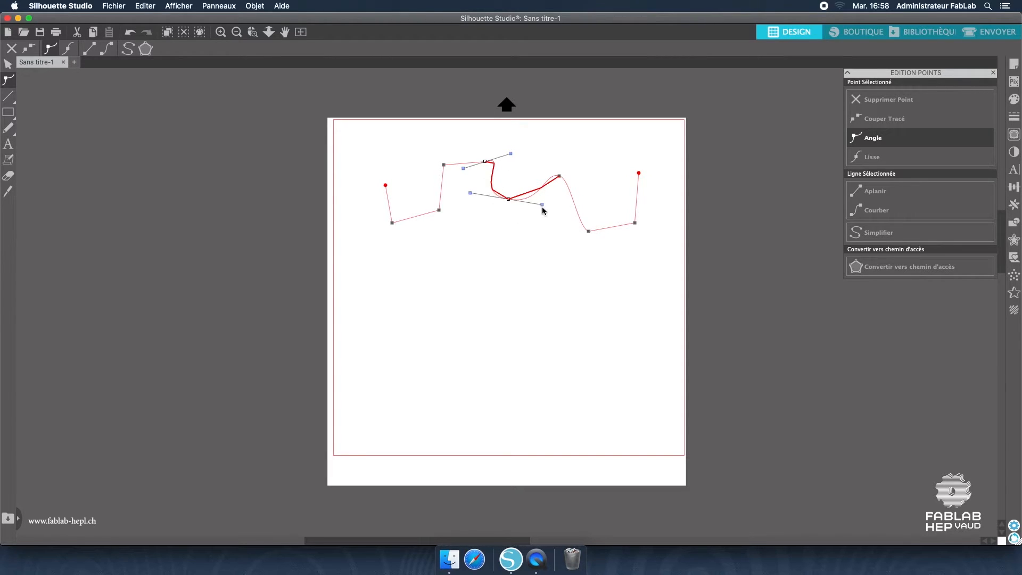
{"action": "left_click_drag", "start_coordinate": [546, 210], "coordinate": [542, 249]}
{"action": "left_click_drag", "start_coordinate": [473, 197], "coordinate": [471, 250]}
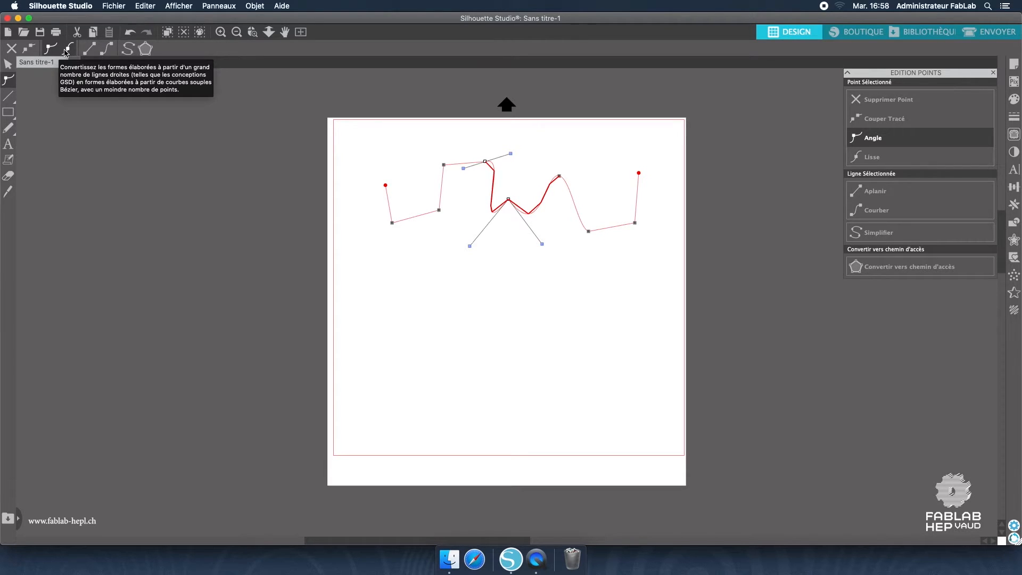
Step: Convert the middle valley point to a smooth point (Lisse) and lengthen both of its direction handles to widen the curve
{"action": "left_click", "coordinate": [66, 52]}
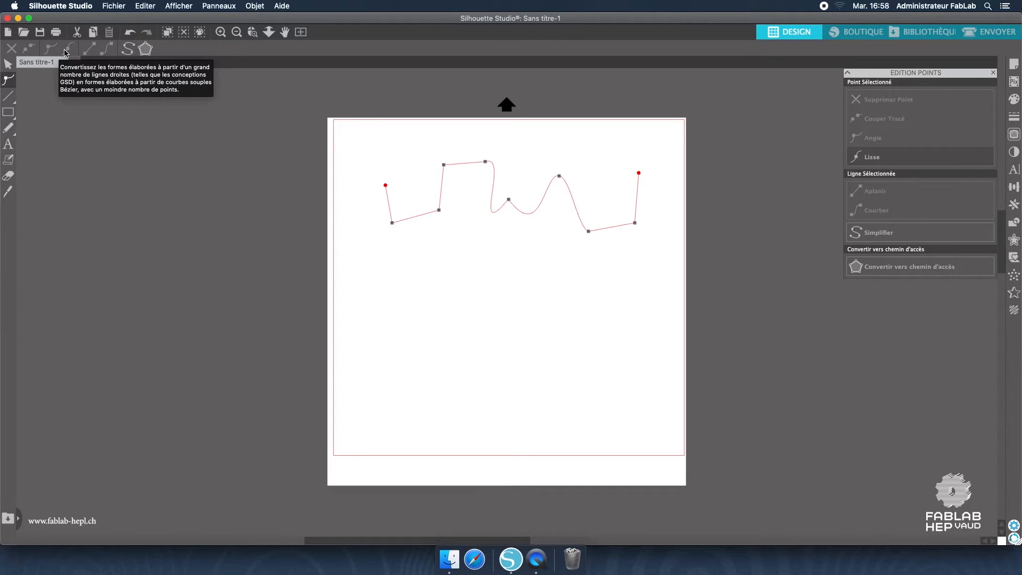
{"action": "left_click", "coordinate": [509, 202]}
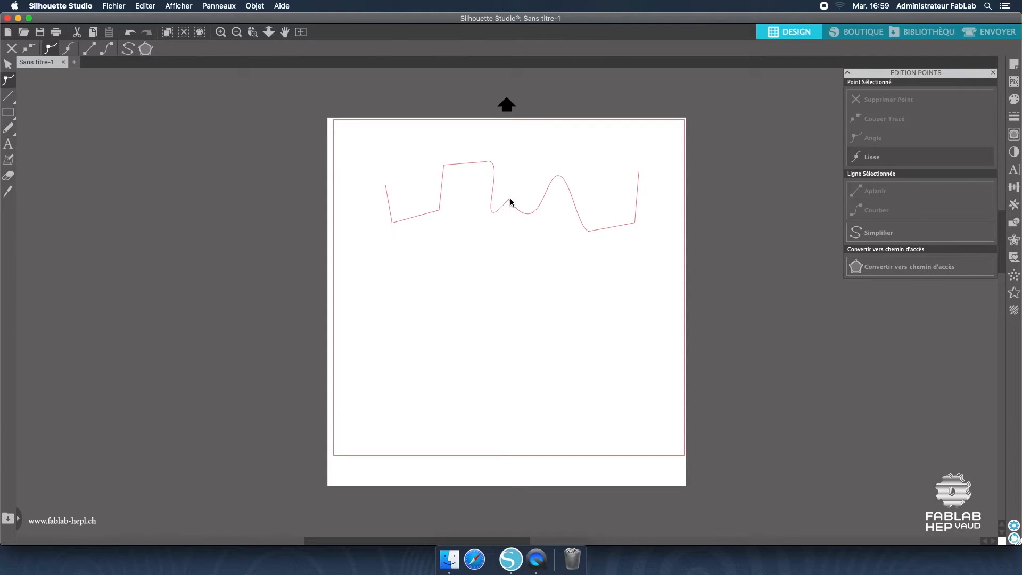
{"action": "left_click", "coordinate": [50, 49]}
{"action": "left_click", "coordinate": [8, 64]}
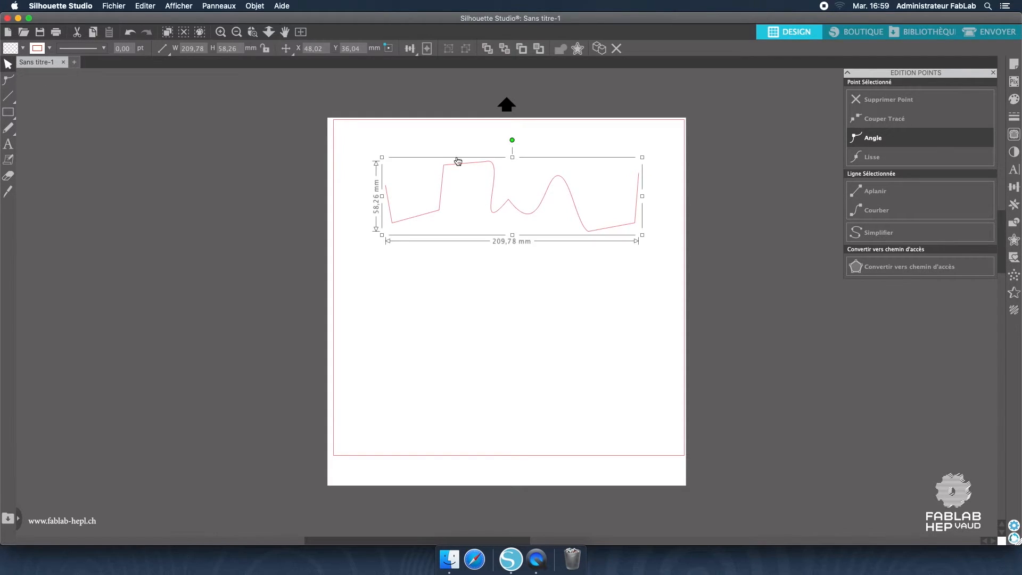
{"action": "double_click", "coordinate": [509, 200]}
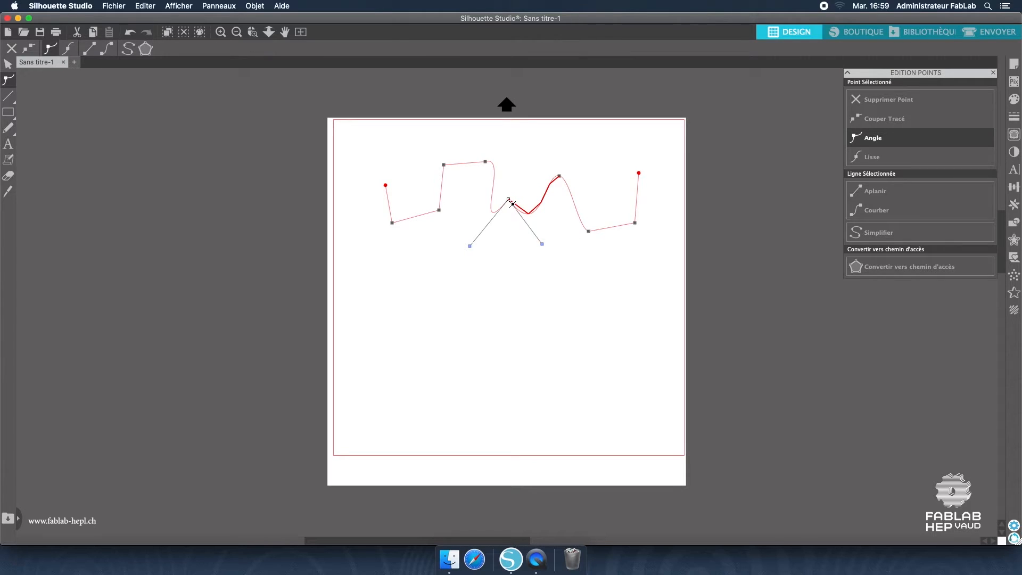
{"action": "left_click", "coordinate": [72, 53]}
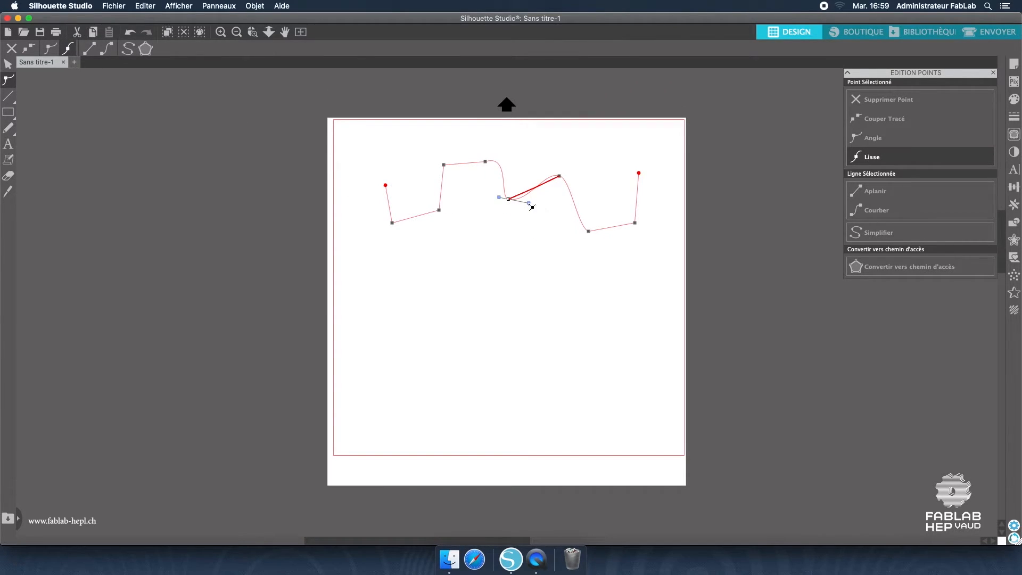
{"action": "left_click_drag", "start_coordinate": [530, 204], "coordinate": [557, 211]}
{"action": "left_click_drag", "start_coordinate": [496, 198], "coordinate": [471, 190]}
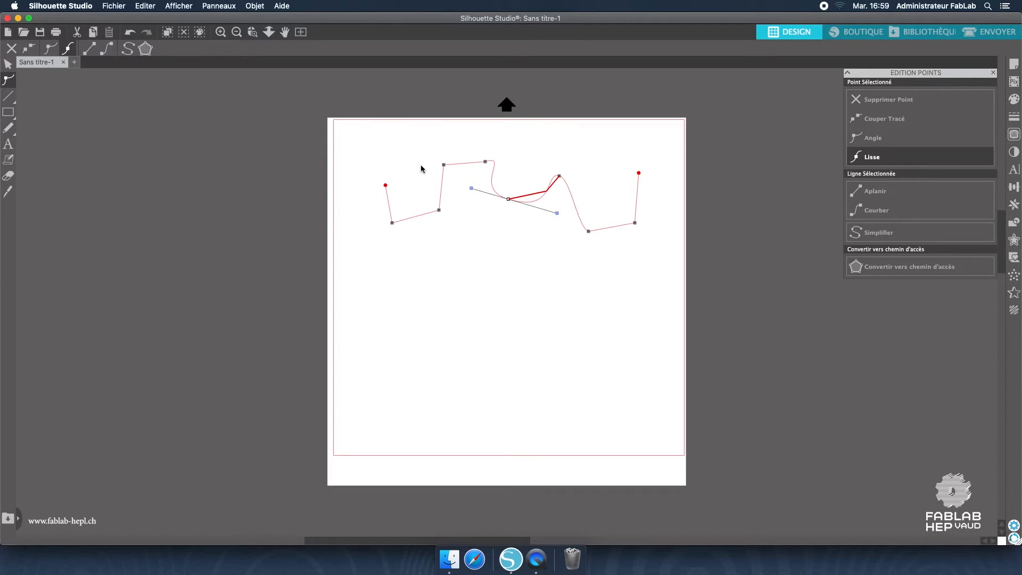
Step: Delete the upper-left corner point of the line and move the neighbouring curve point up and to the left
{"action": "left_click", "coordinate": [445, 165]}
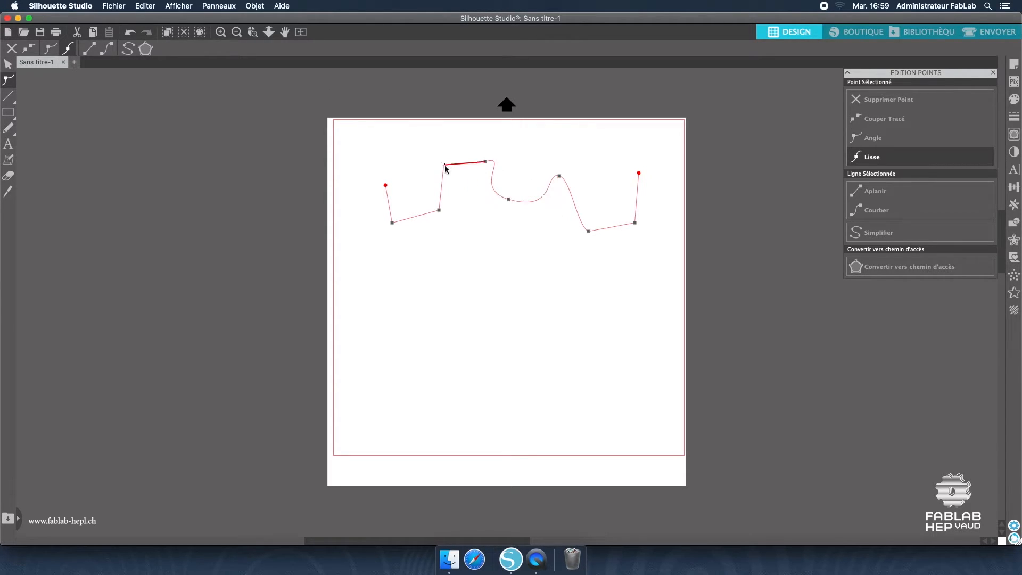
{"action": "left_click", "coordinate": [12, 49]}
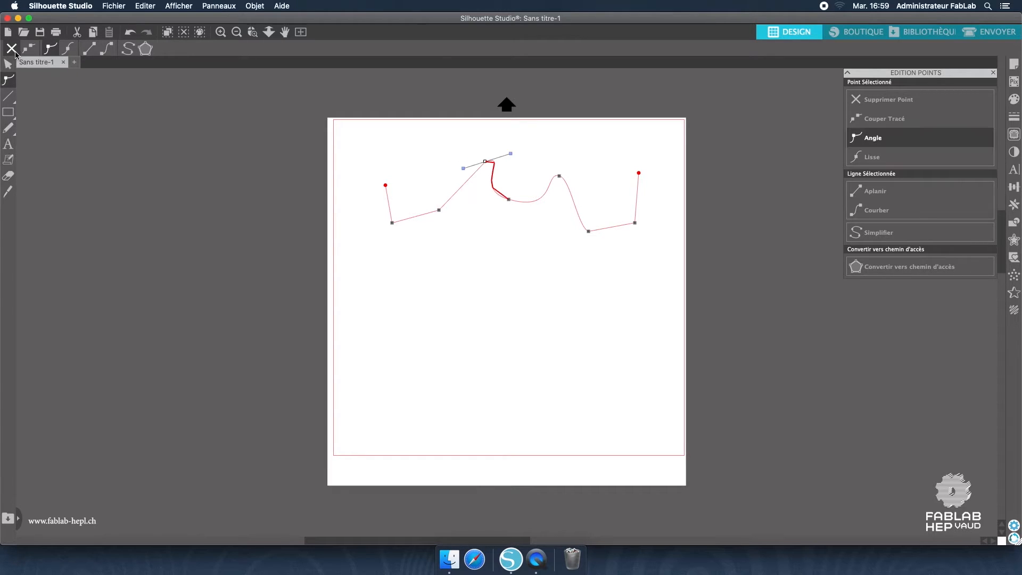
{"action": "left_click_drag", "start_coordinate": [487, 164], "coordinate": [450, 152]}
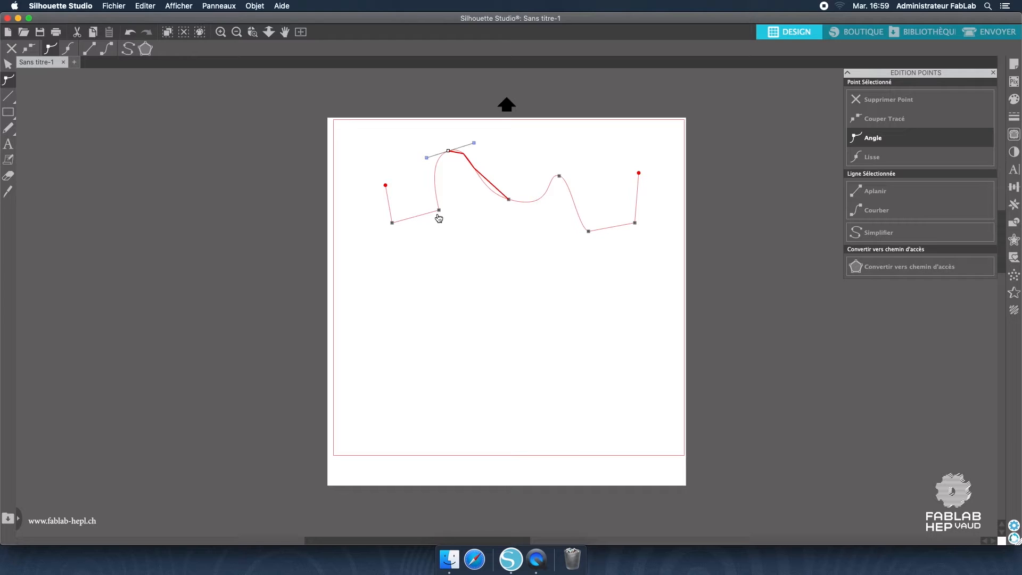
Step: Cut the path at the two lower-left corner points and split the compound path into separate lines
{"action": "left_click", "coordinate": [440, 211]}
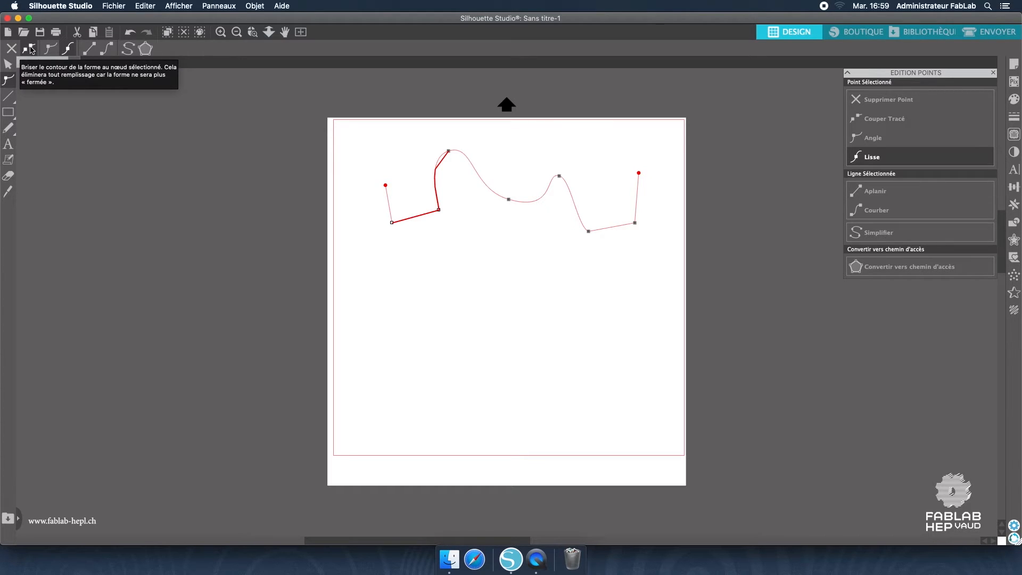
{"action": "left_click", "coordinate": [30, 49]}
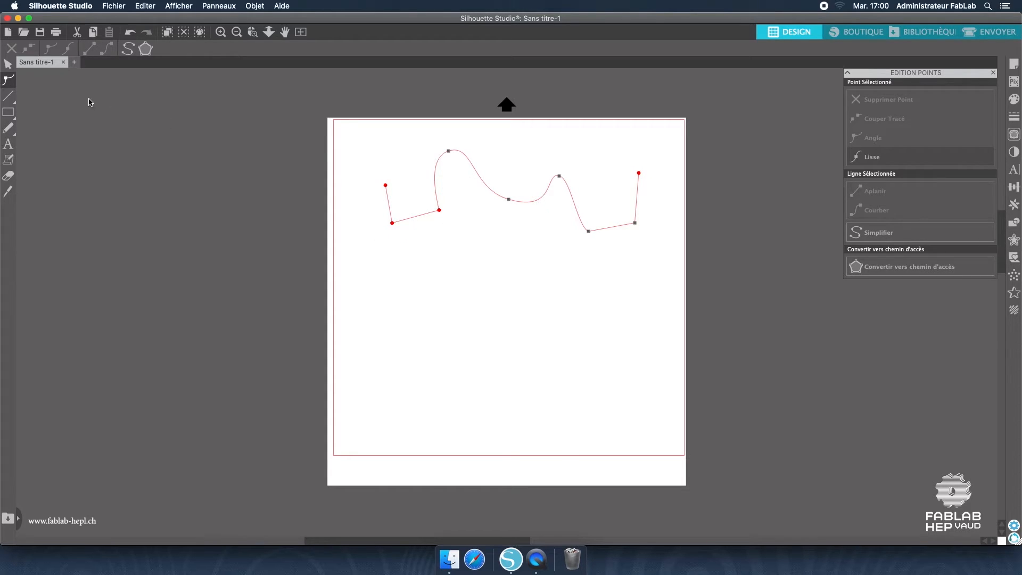
{"action": "left_click", "coordinate": [8, 64]}
{"action": "left_click_drag", "start_coordinate": [431, 220], "coordinate": [432, 232]}
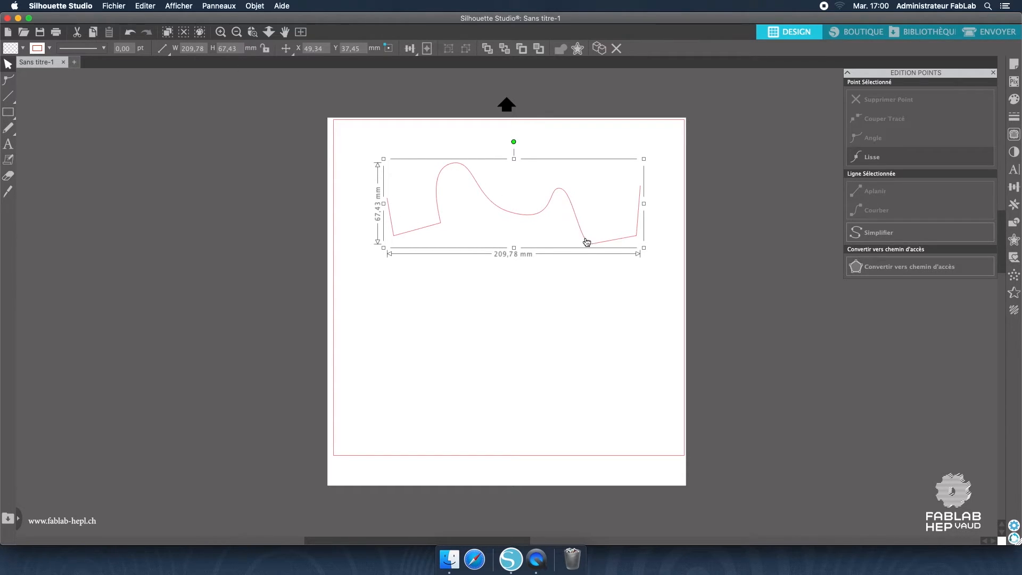
{"action": "right_click", "coordinate": [439, 229]}
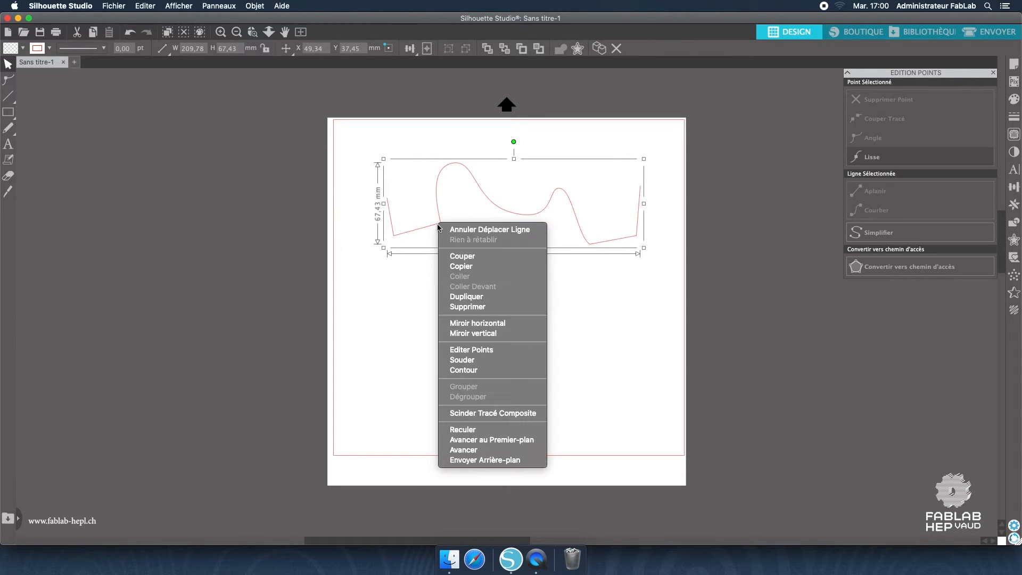
{"action": "left_click", "coordinate": [493, 416]}
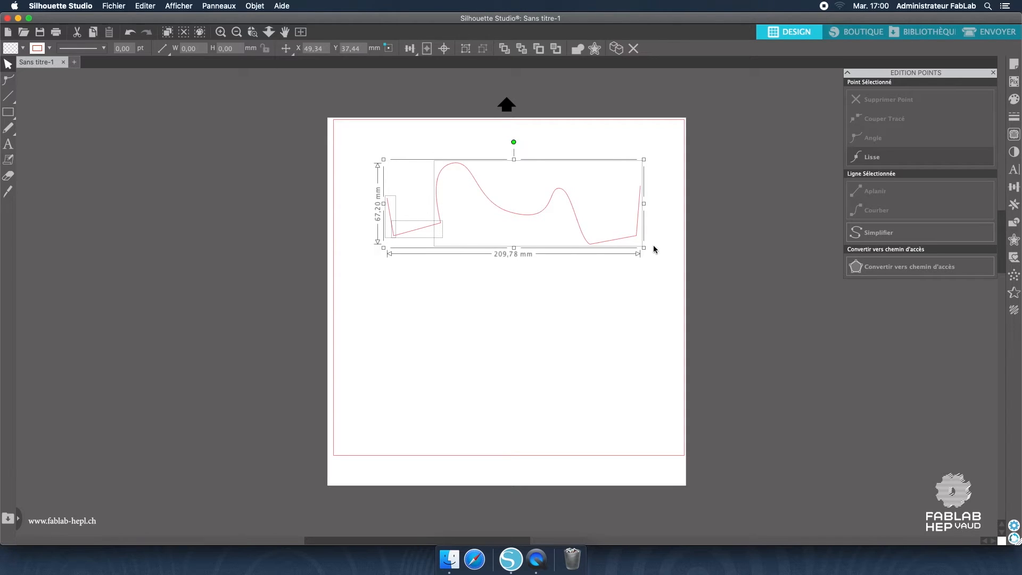
{"action": "left_click", "coordinate": [439, 274]}
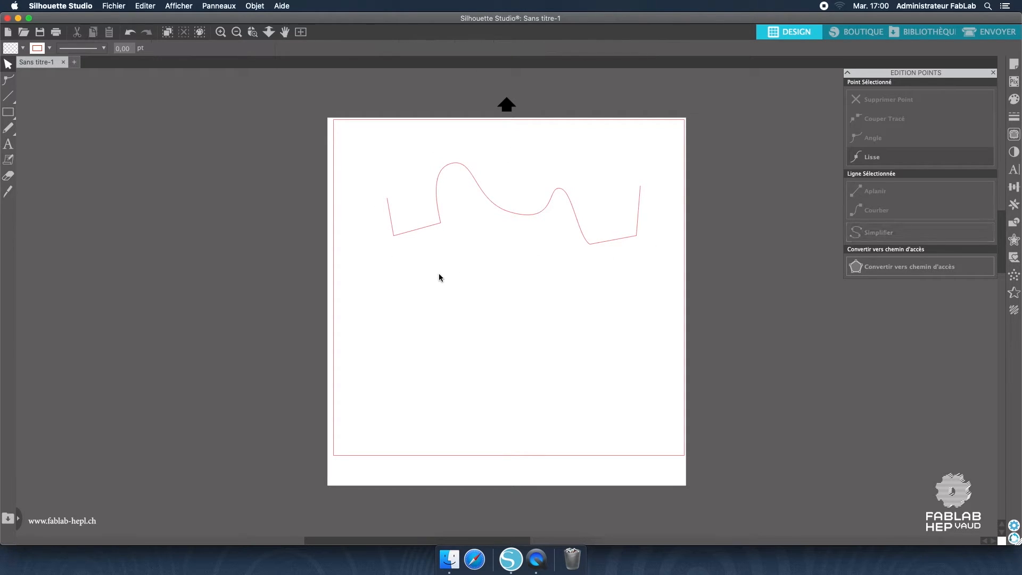
Step: Pull the short slanted segment at the lower left away from the drawing and delete it
{"action": "left_click", "coordinate": [420, 235]}
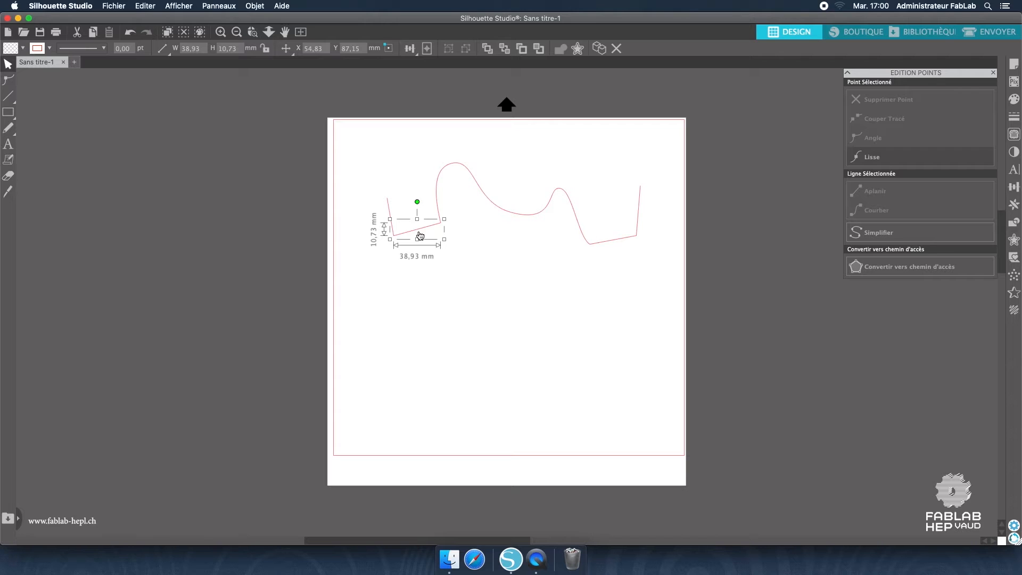
{"action": "left_click_drag", "start_coordinate": [420, 236], "coordinate": [435, 282]}
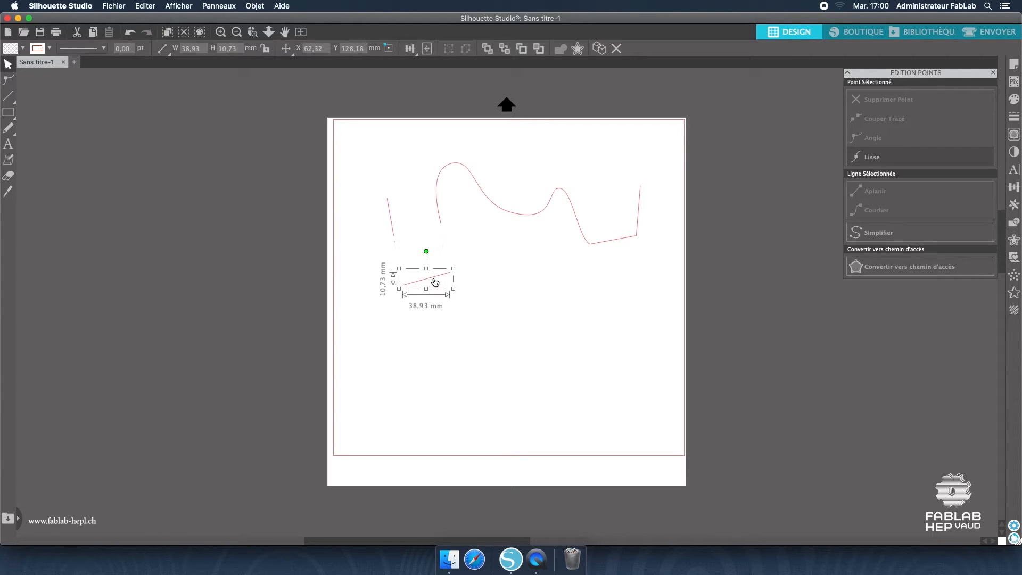
{"action": "key", "text": "Delete"}
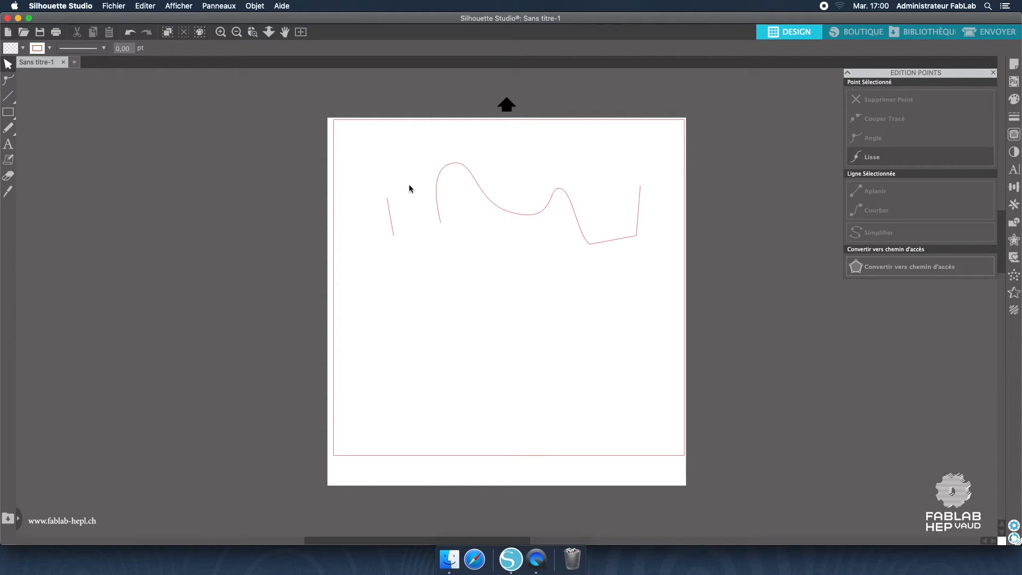
Step: Show the remaining curve's edit points, leave point editing, and delete both the curve and the short line beside it
{"action": "left_click", "coordinate": [436, 186]}
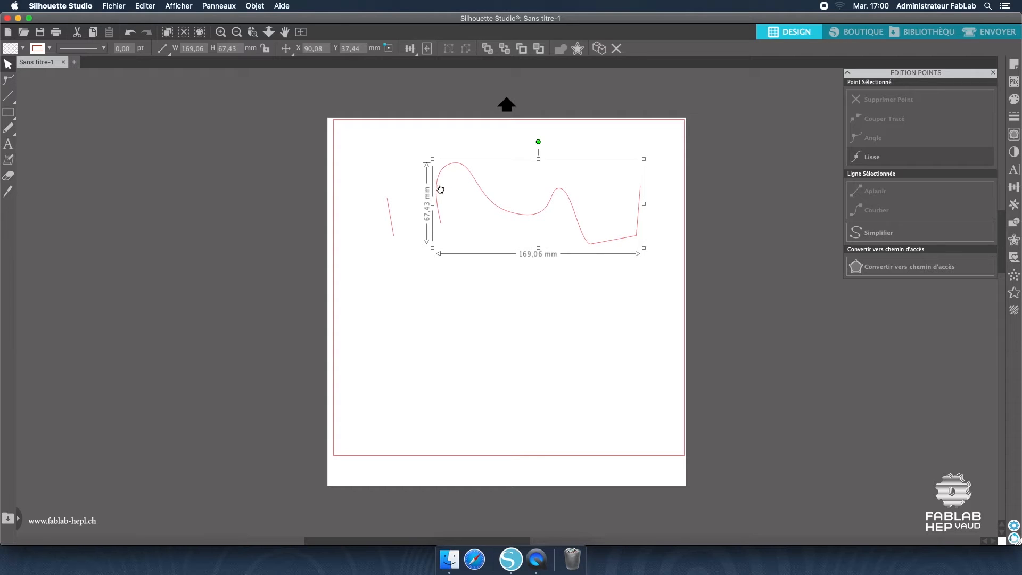
{"action": "double_click", "coordinate": [440, 189]}
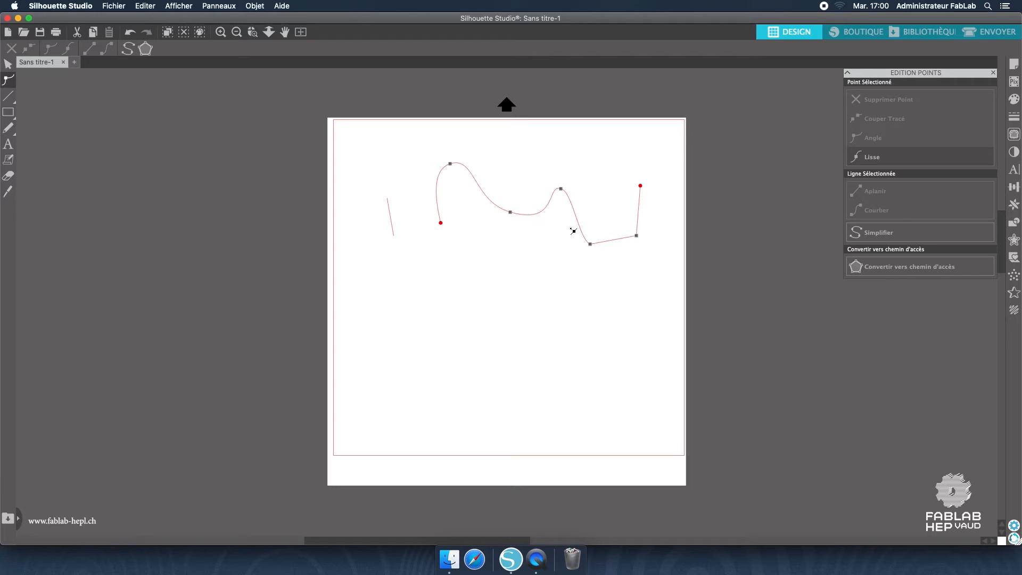
{"action": "double_click", "coordinate": [441, 202]}
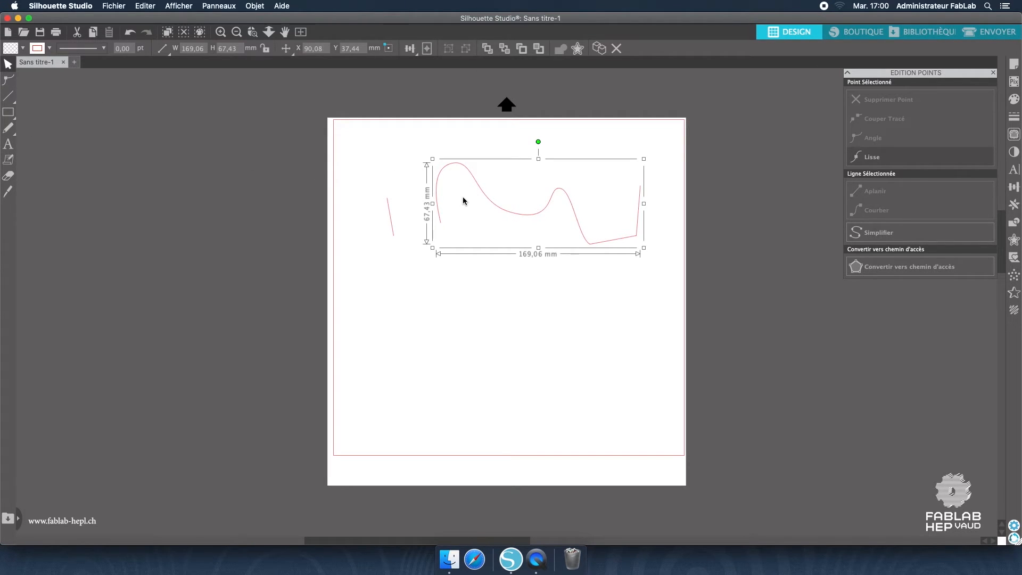
{"action": "key", "text": "Delete"}
{"action": "left_click", "coordinate": [390, 214]}
{"action": "key", "text": "Delete"}
Step: Draw an irregular closed polygon of straight segments across the upper part of the page, ending on its starting point
{"action": "left_click", "coordinate": [14, 99]}
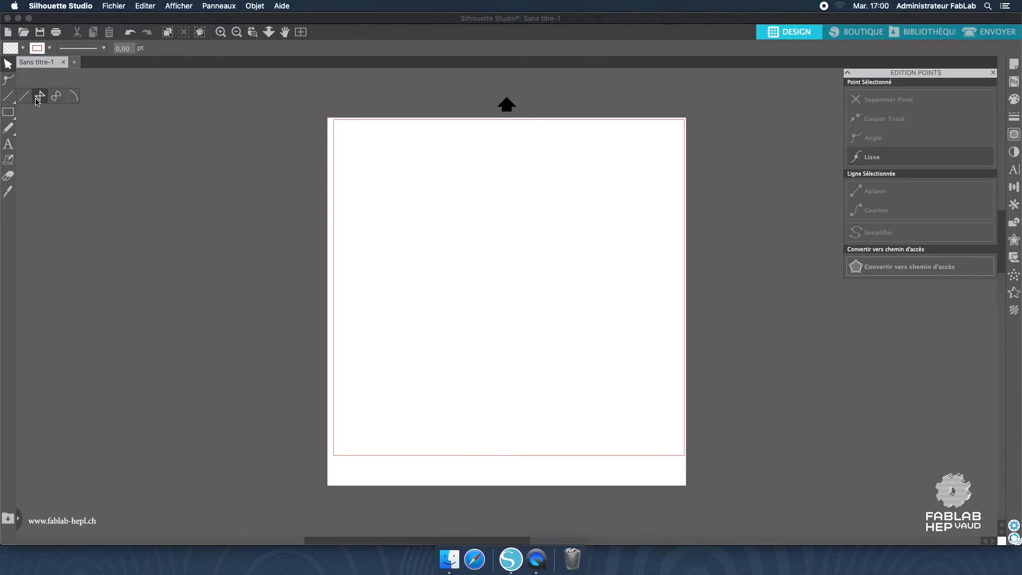
{"action": "left_click", "coordinate": [397, 140]}
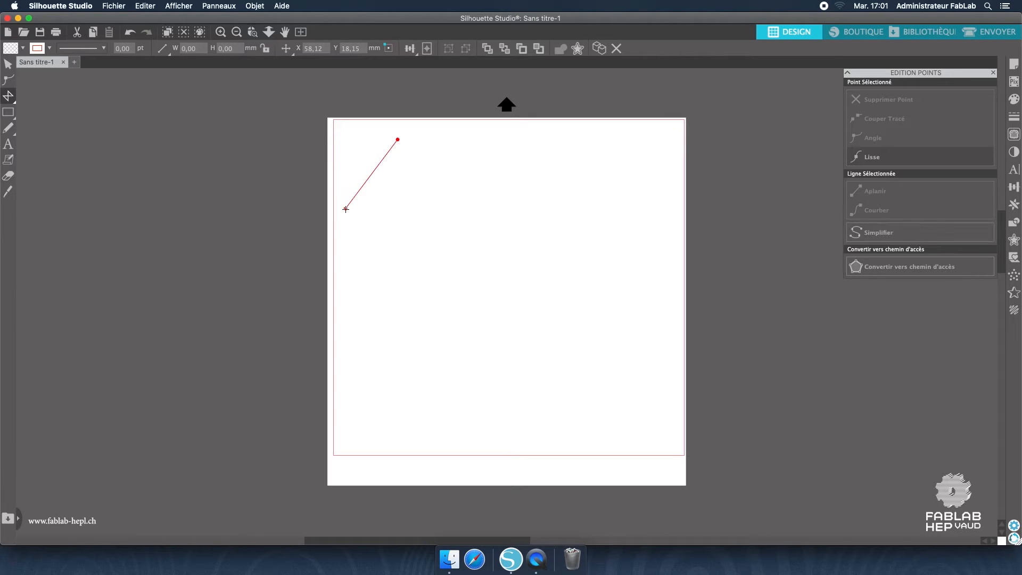
{"action": "left_click", "coordinate": [345, 209]}
{"action": "left_click", "coordinate": [455, 232]}
{"action": "left_click", "coordinate": [469, 172]}
{"action": "left_click", "coordinate": [565, 194]}
{"action": "left_click", "coordinate": [516, 243]}
{"action": "left_click", "coordinate": [436, 282]}
{"action": "left_click", "coordinate": [395, 249]}
{"action": "left_click", "coordinate": [365, 286]}
{"action": "left_click", "coordinate": [431, 308]}
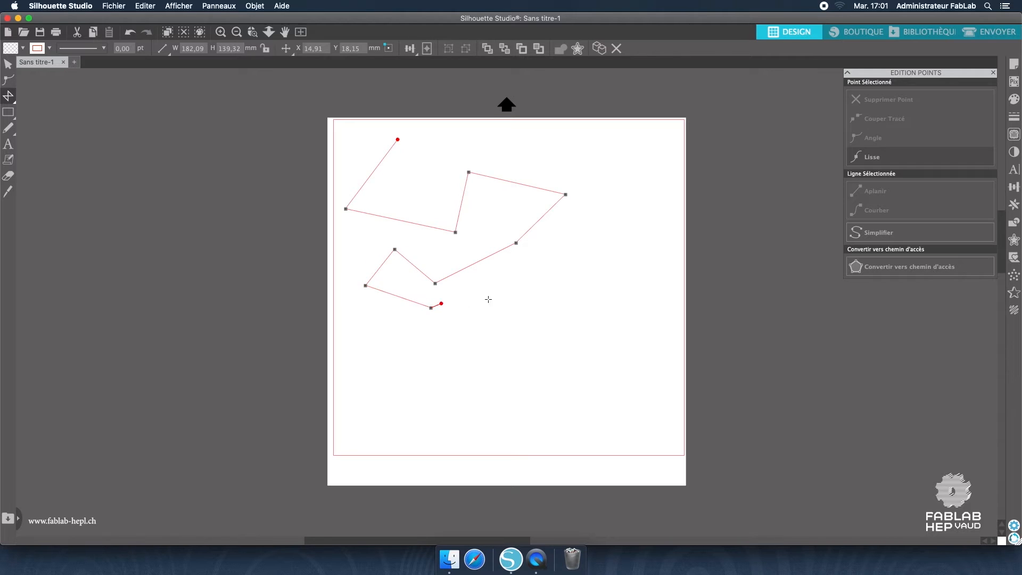
{"action": "left_click", "coordinate": [503, 283]}
{"action": "left_click", "coordinate": [599, 213]}
{"action": "left_click", "coordinate": [562, 153]}
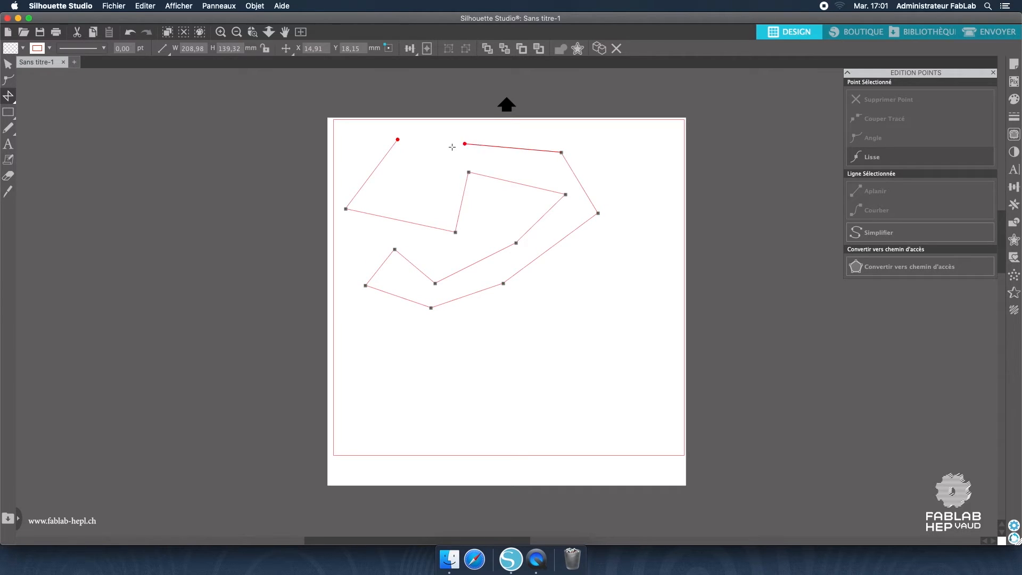
{"action": "left_click", "coordinate": [449, 149]}
{"action": "left_click", "coordinate": [397, 140]}
Step: Draw an open, square spiral of straight segments below the polygon, finishing with a short horizontal line inside it
{"action": "left_click", "coordinate": [371, 435]}
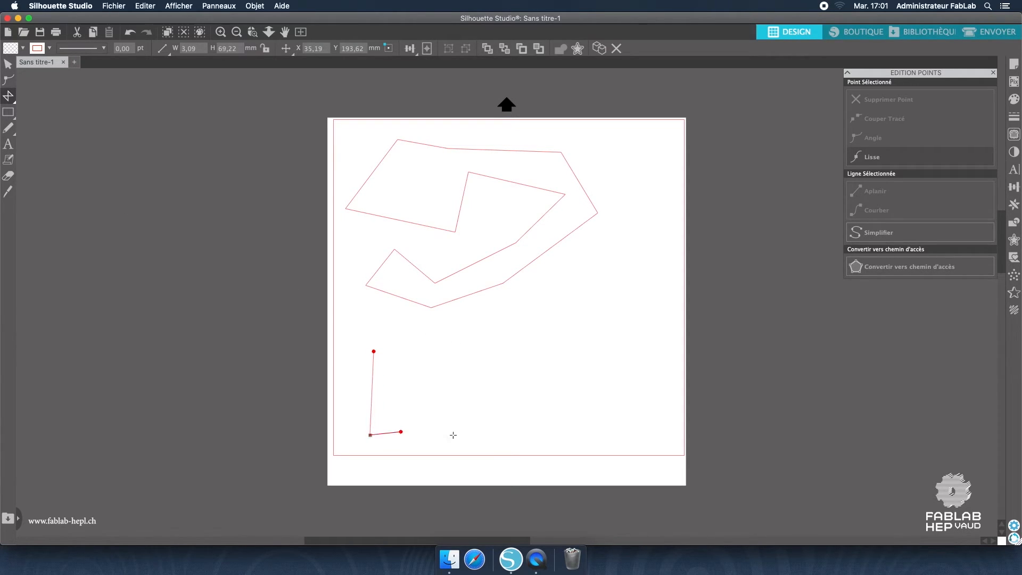
{"action": "left_click", "coordinate": [467, 435]}
{"action": "left_click", "coordinate": [467, 347]}
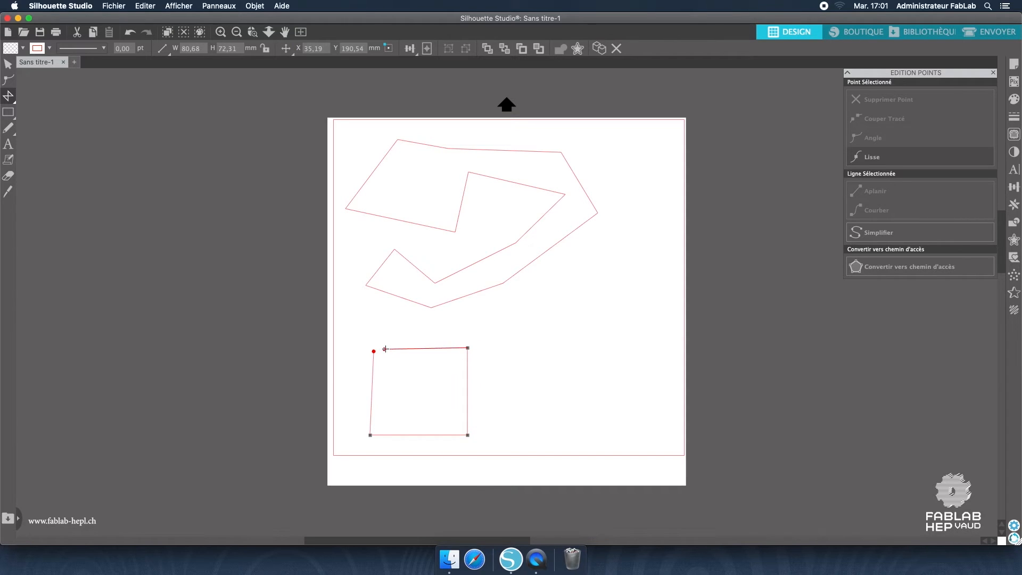
{"action": "left_click", "coordinate": [390, 350]}
{"action": "left_click", "coordinate": [391, 411]}
{"action": "double_click", "coordinate": [440, 411]}
Step: Lower the spiral's upper-right corner point, curve the top segment, and bulge it outward with its direction handle
{"action": "left_click", "coordinate": [10, 83]}
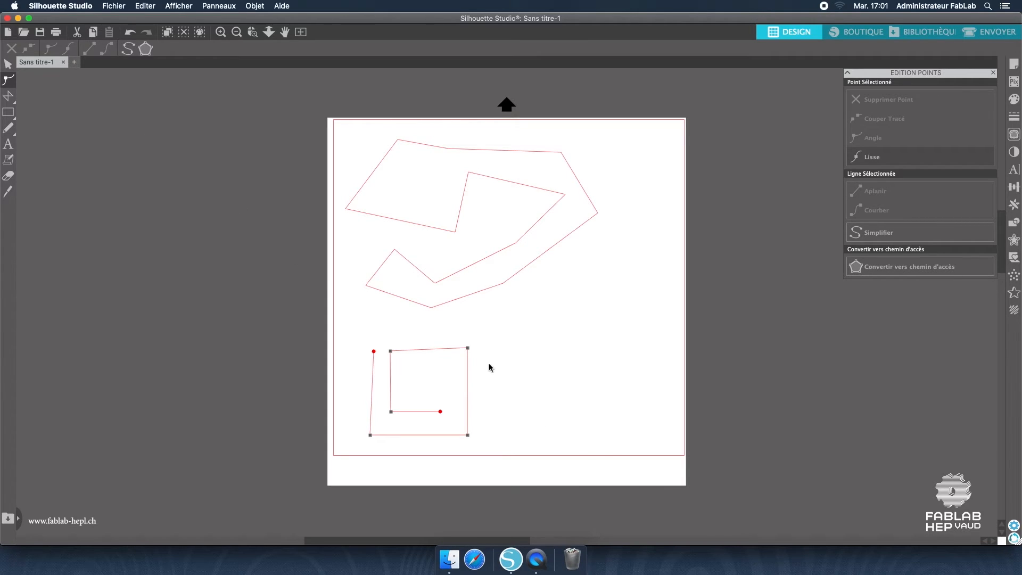
{"action": "left_click_drag", "start_coordinate": [468, 348], "coordinate": [473, 373]}
{"action": "left_click", "coordinate": [107, 49]}
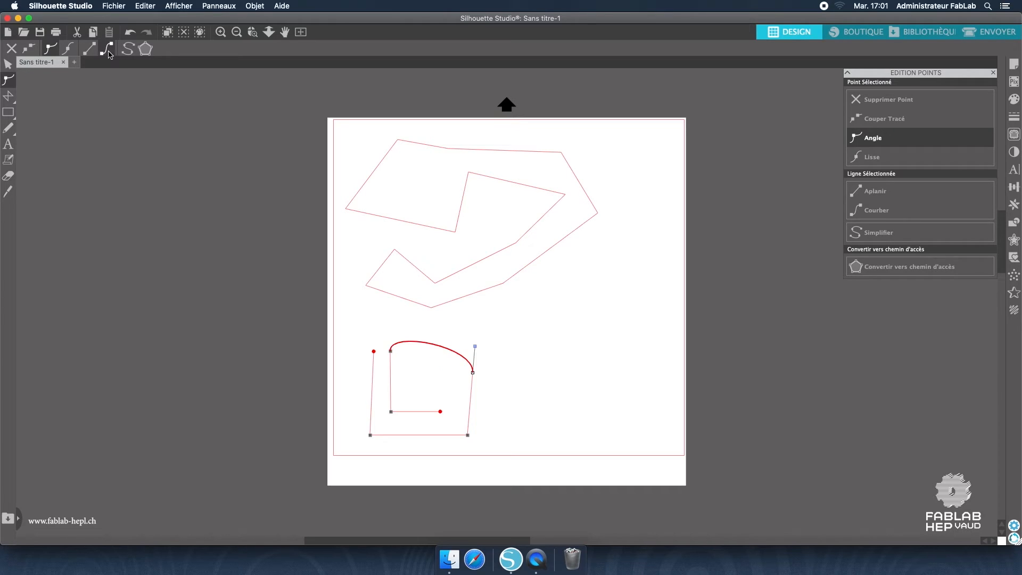
{"action": "left_click_drag", "start_coordinate": [476, 346], "coordinate": [520, 332]}
Step: Delete the spiral's inner lower-left corner point and leave point editing
{"action": "left_click", "coordinate": [392, 412]}
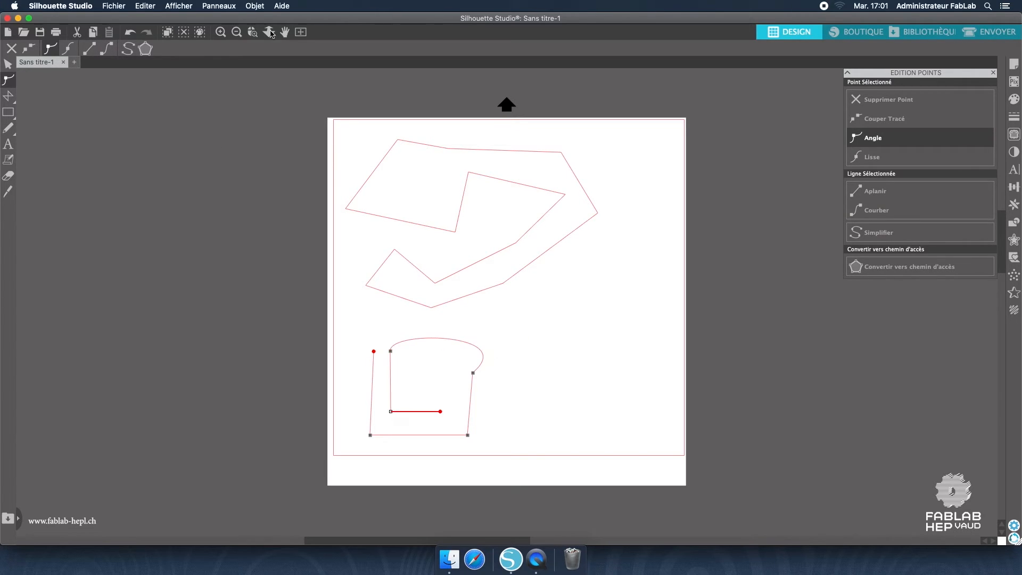
{"action": "left_click", "coordinate": [11, 48]}
{"action": "left_click", "coordinate": [8, 65]}
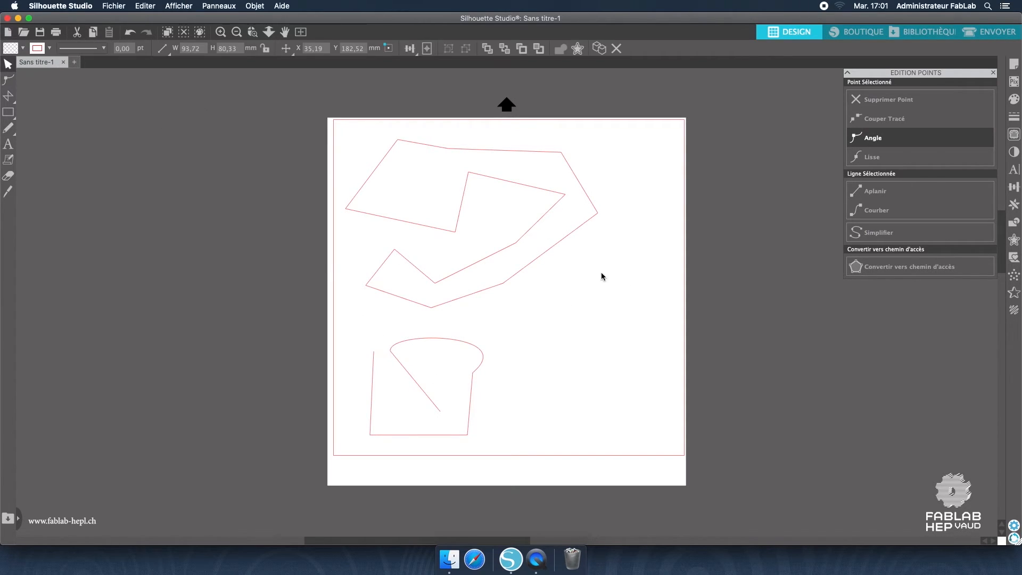
Step: Delete the closed polygon and the open spiral shape from the page
{"action": "left_click", "coordinate": [541, 257]}
{"action": "key", "text": "Delete"}
{"action": "left_click", "coordinate": [482, 354]}
{"action": "key", "text": "Delete"}
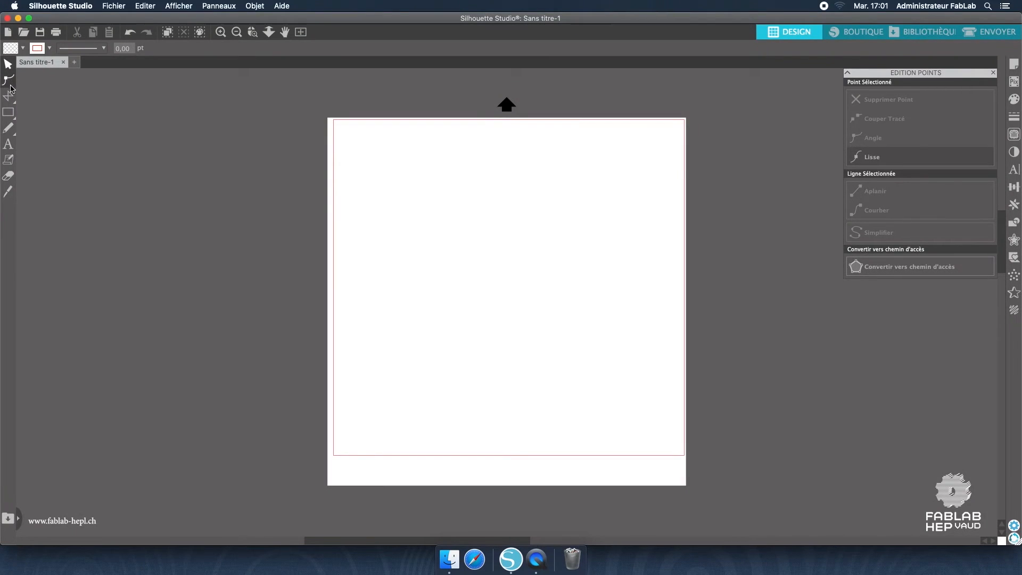
Step: Draw a closed, winding curve shape about 221 mm wide and 141 mm high across the upper part of the page
{"action": "mouse_move", "coordinate": [10, 96]}
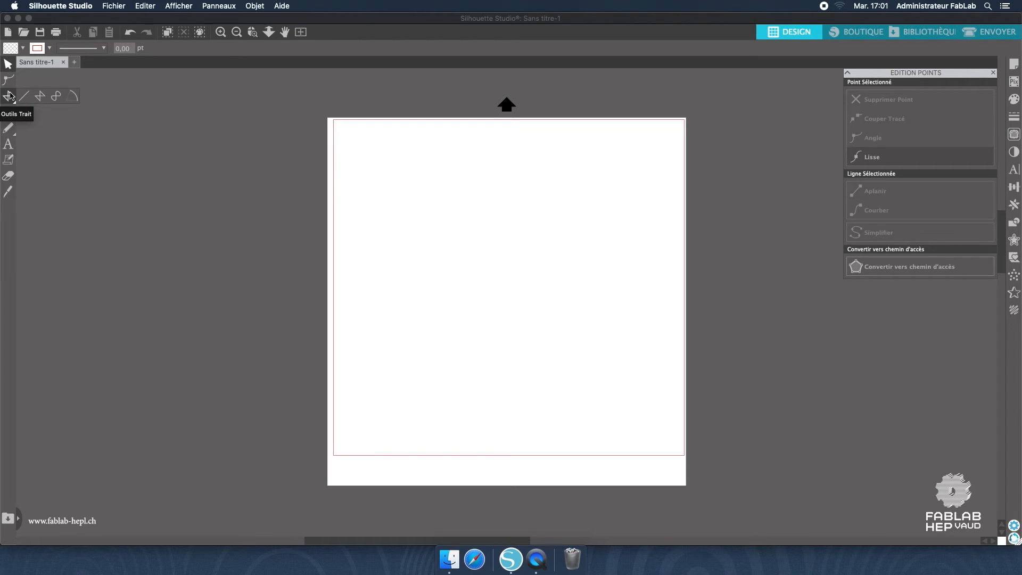
{"action": "left_click", "coordinate": [56, 96]}
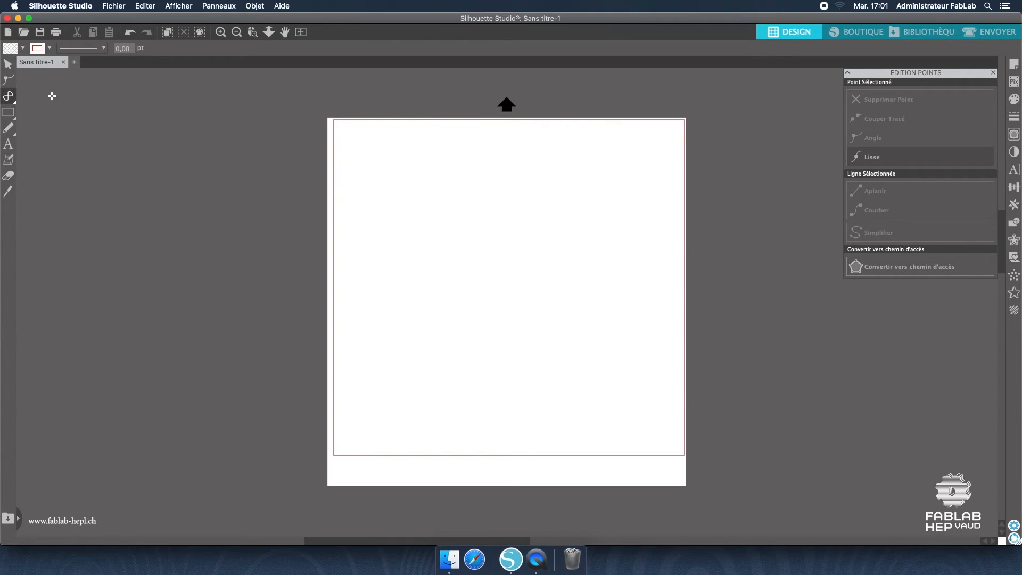
{"action": "left_click", "coordinate": [439, 155]}
{"action": "left_click_drag", "start_coordinate": [374, 230], "coordinate": [535, 209]}
{"action": "left_click", "coordinate": [574, 212]}
{"action": "left_click_drag", "start_coordinate": [507, 294], "coordinate": [568, 302]}
{"action": "left_click", "coordinate": [615, 307]}
{"action": "left_click", "coordinate": [634, 208]}
{"action": "double_click", "coordinate": [550, 166]}
{"action": "left_click", "coordinate": [473, 179]}
{"action": "left_click", "coordinate": [495, 147]}
{"action": "left_click", "coordinate": [421, 129]}
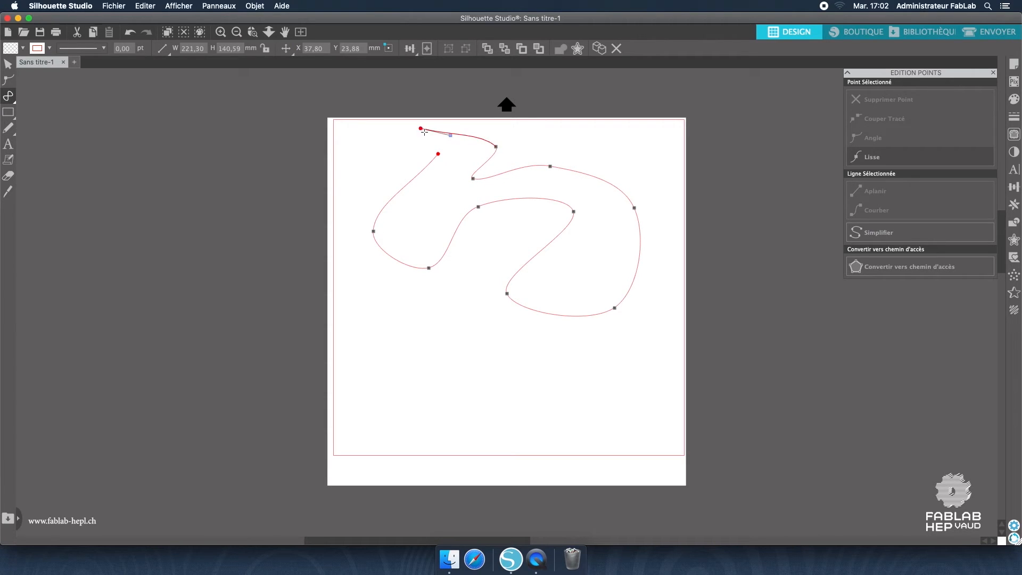
{"action": "left_click", "coordinate": [439, 154]}
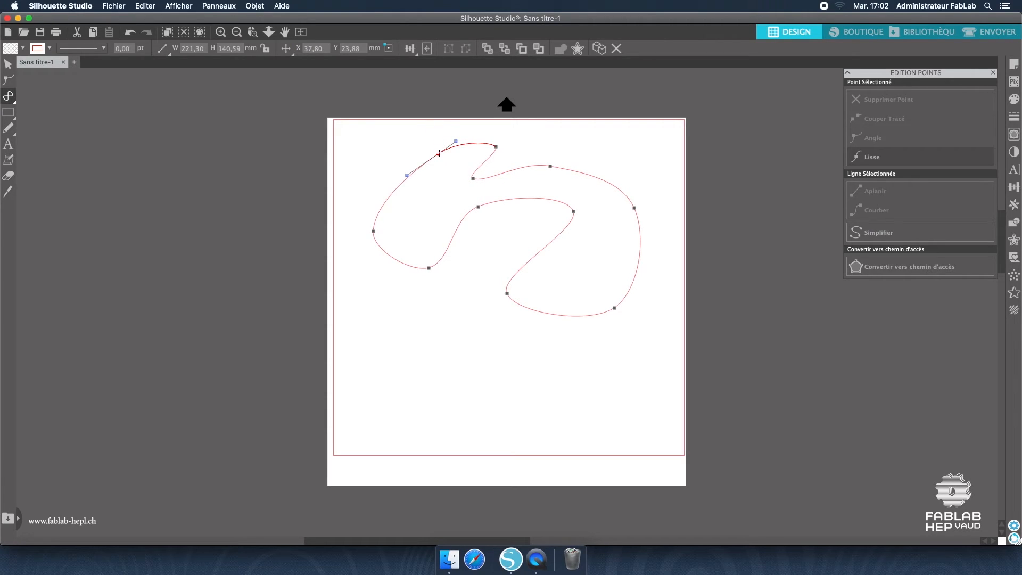
Step: Reshape the closed curve by adjusting the direction handle at its upper-right hump and pulling its leftmost point up and outward
{"action": "left_click", "coordinate": [8, 79]}
{"action": "left_click", "coordinate": [551, 166]}
{"action": "mouse_move", "coordinate": [585, 173]}
{"action": "left_mouse_down"}
{"action": "mouse_move", "coordinate": [587, 158]}
{"action": "mouse_move", "coordinate": [576, 183]}
{"action": "mouse_move", "coordinate": [585, 159]}
{"action": "left_mouse_up"}
{"action": "left_click_drag", "start_coordinate": [375, 234], "coordinate": [361, 219]}
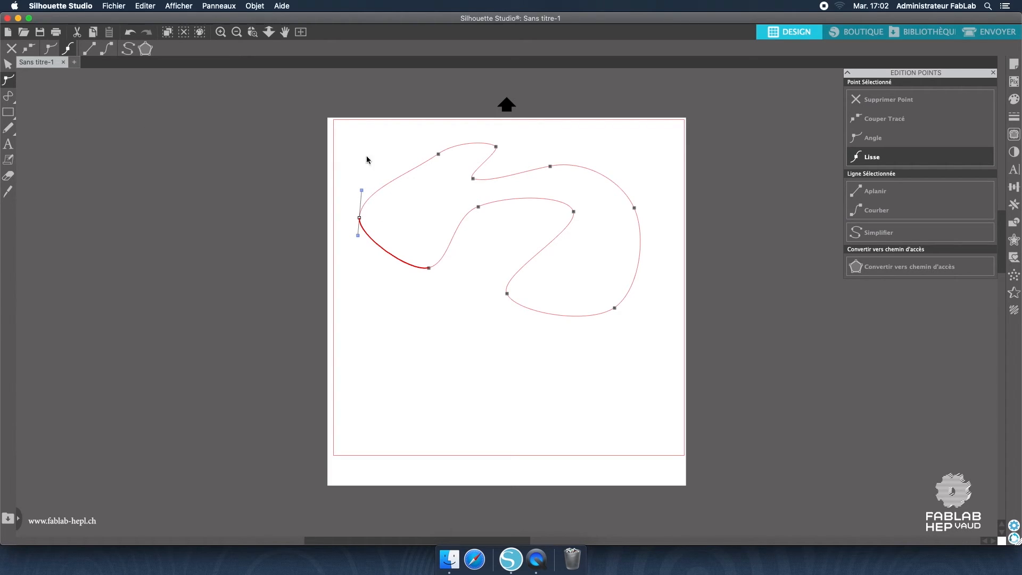
Step: Draw an open, winding curve about 137 mm wide and 92 mm high below the closed shape, ending just under its start
{"action": "left_click", "coordinate": [8, 99]}
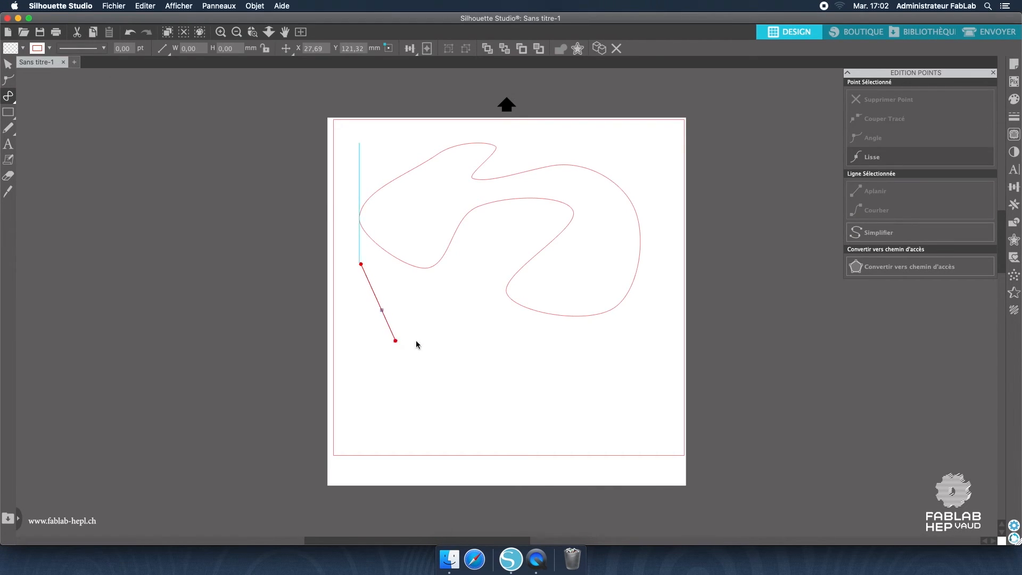
{"action": "left_click_drag", "start_coordinate": [424, 340], "coordinate": [457, 341]}
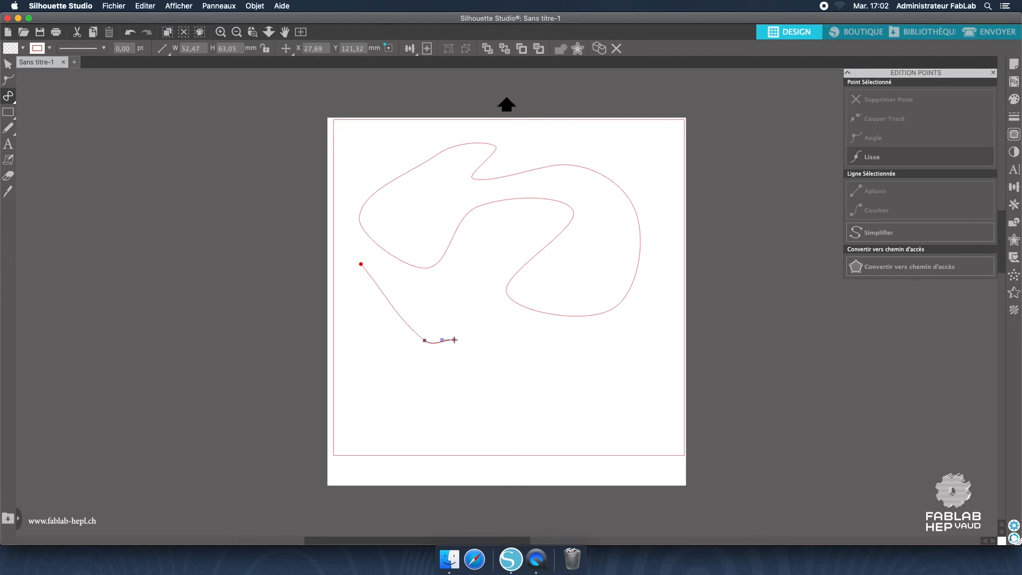
{"action": "left_click", "coordinate": [471, 292]}
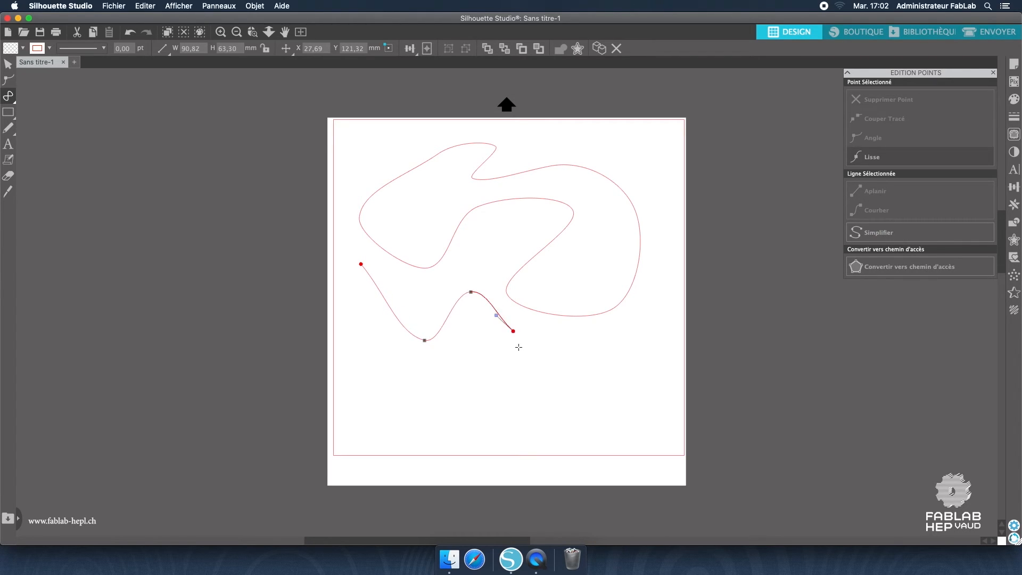
{"action": "left_click", "coordinate": [526, 353]}
{"action": "left_click", "coordinate": [441, 375]}
{"action": "left_click", "coordinate": [453, 346]}
{"action": "left_click", "coordinate": [388, 357]}
{"action": "double_click", "coordinate": [359, 293]}
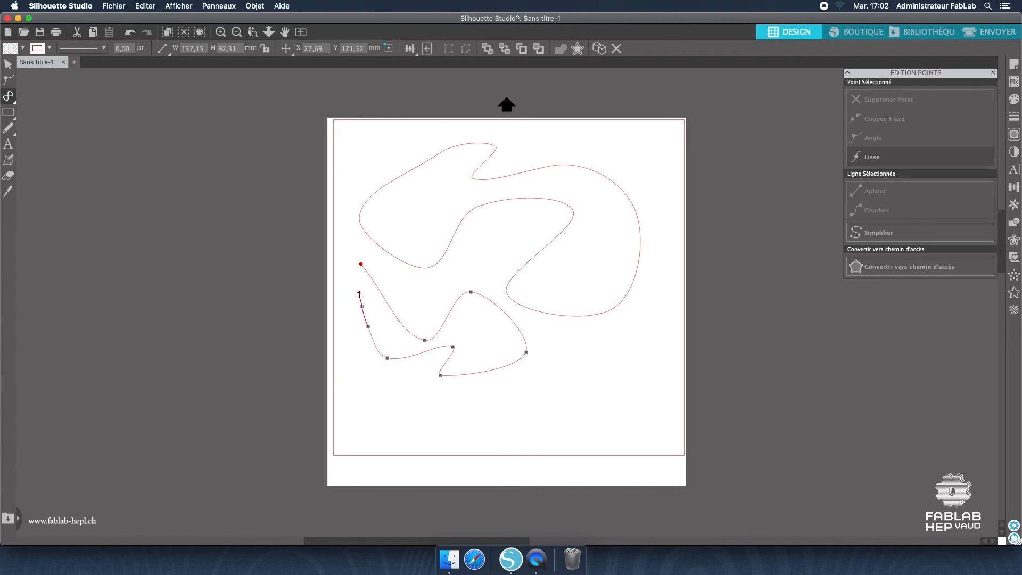
Step: Raise the first valley point of the open curve slightly and convert it to a corner point
{"action": "left_click", "coordinate": [8, 82]}
{"action": "left_click", "coordinate": [424, 338]}
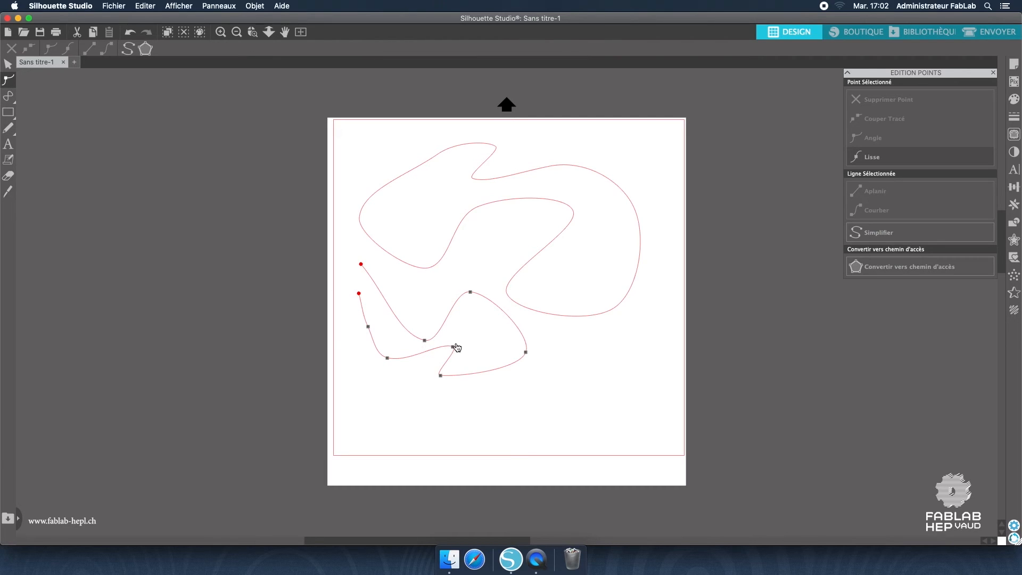
{"action": "left_click_drag", "start_coordinate": [424, 340], "coordinate": [422, 322]}
{"action": "left_click", "coordinate": [58, 51]}
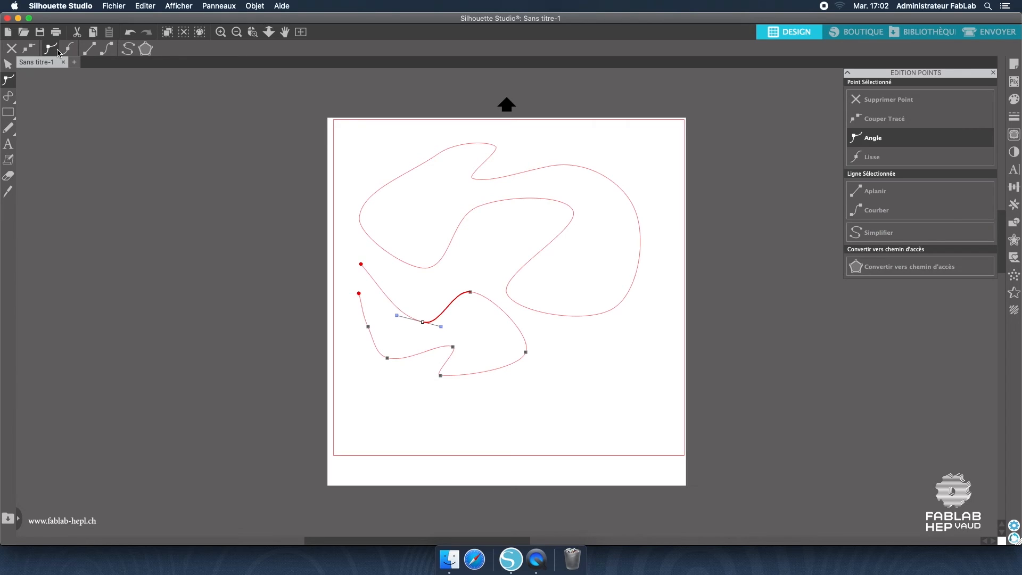
Step: Swing the corner point's two direction handles independently, one up and one down, and delete the open curve's rightmost point
{"action": "left_click_drag", "start_coordinate": [441, 326], "coordinate": [422, 276]}
{"action": "left_click_drag", "start_coordinate": [396, 315], "coordinate": [399, 339]}
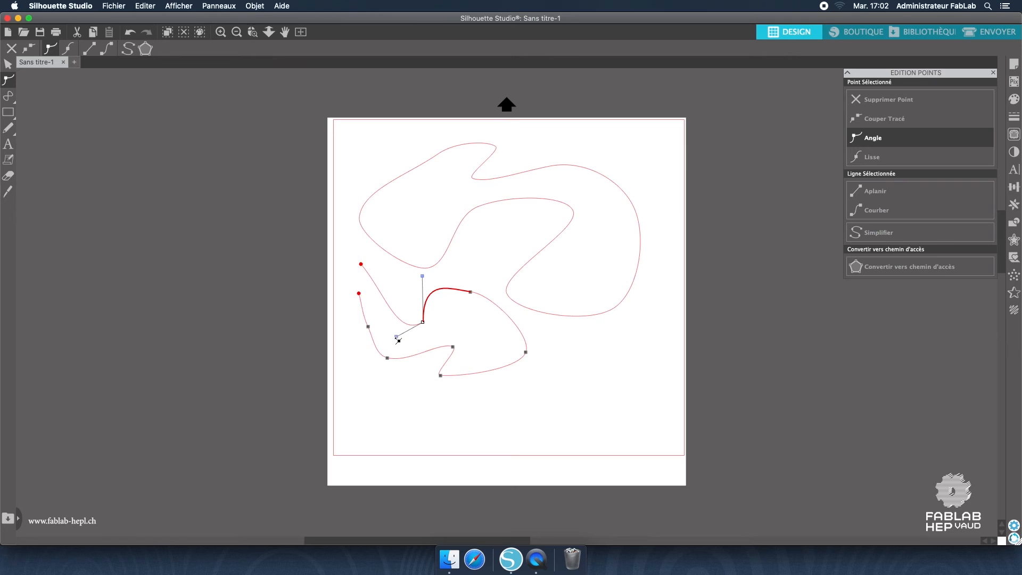
{"action": "left_click", "coordinate": [527, 354]}
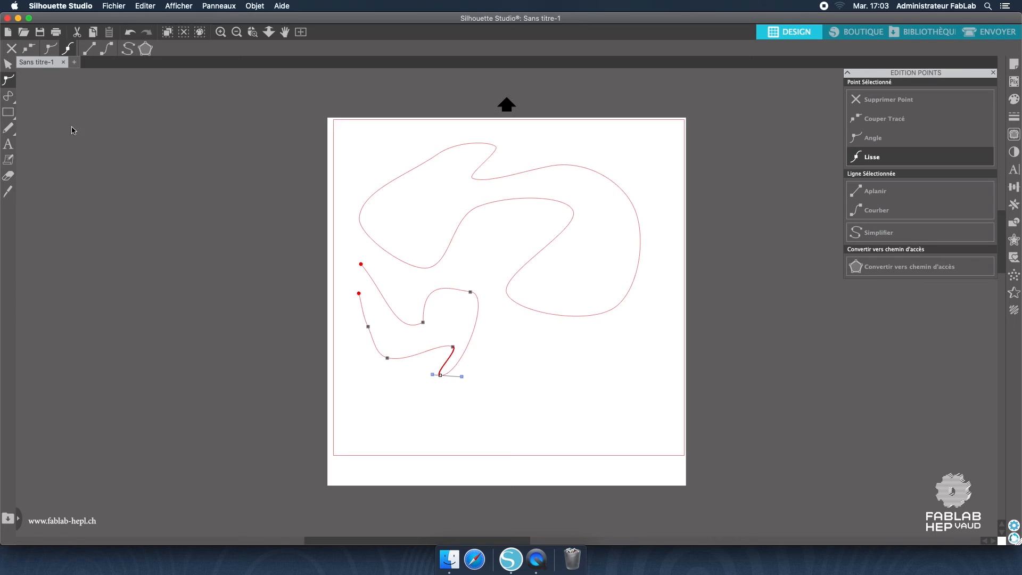
{"action": "left_click", "coordinate": [9, 65]}
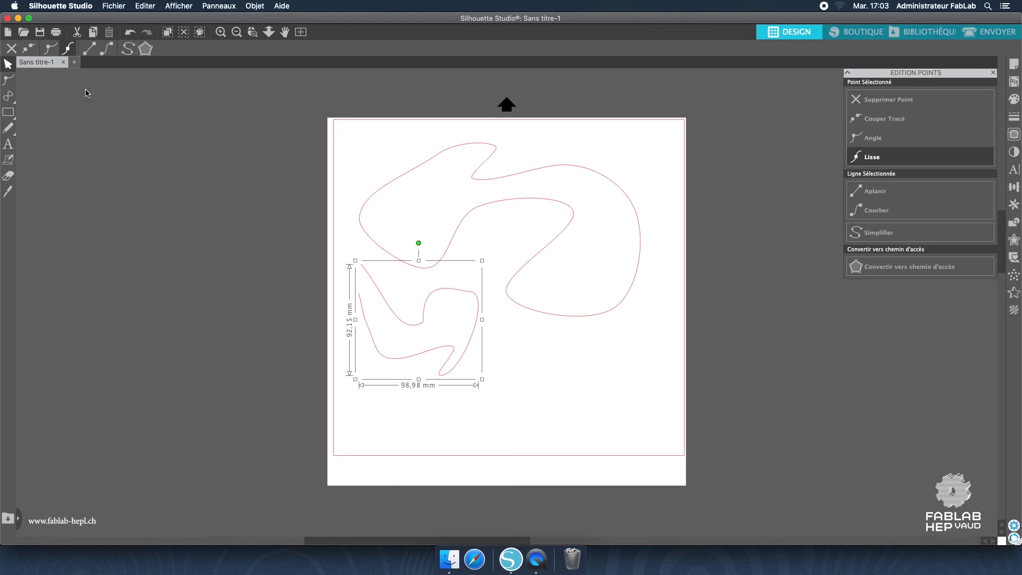
Step: Delete the closed curve shape and the open curve from the page
{"action": "left_click", "coordinate": [451, 241]}
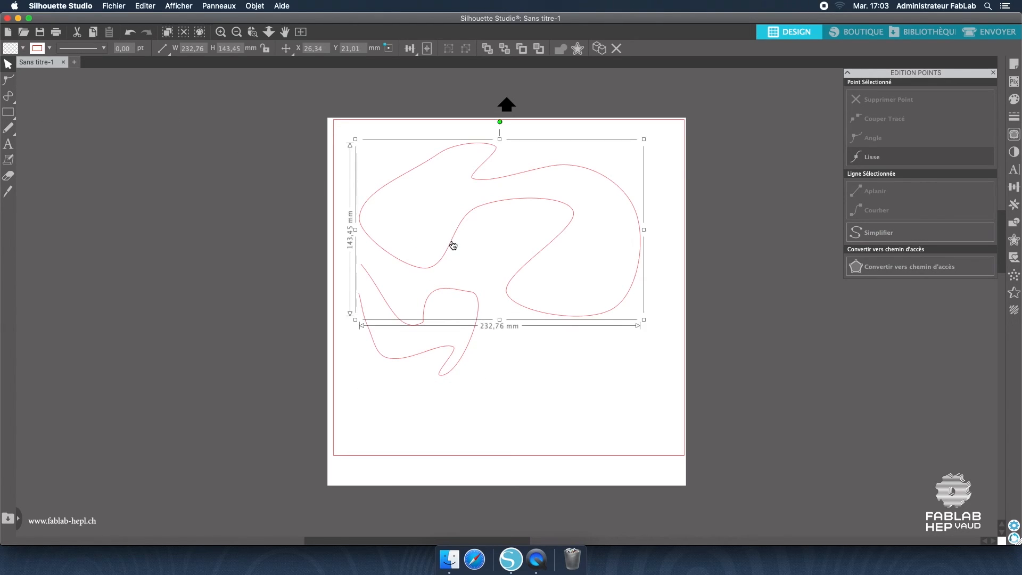
{"action": "key", "text": "Delete"}
{"action": "left_click", "coordinate": [438, 290]}
{"action": "key", "text": "Delete"}
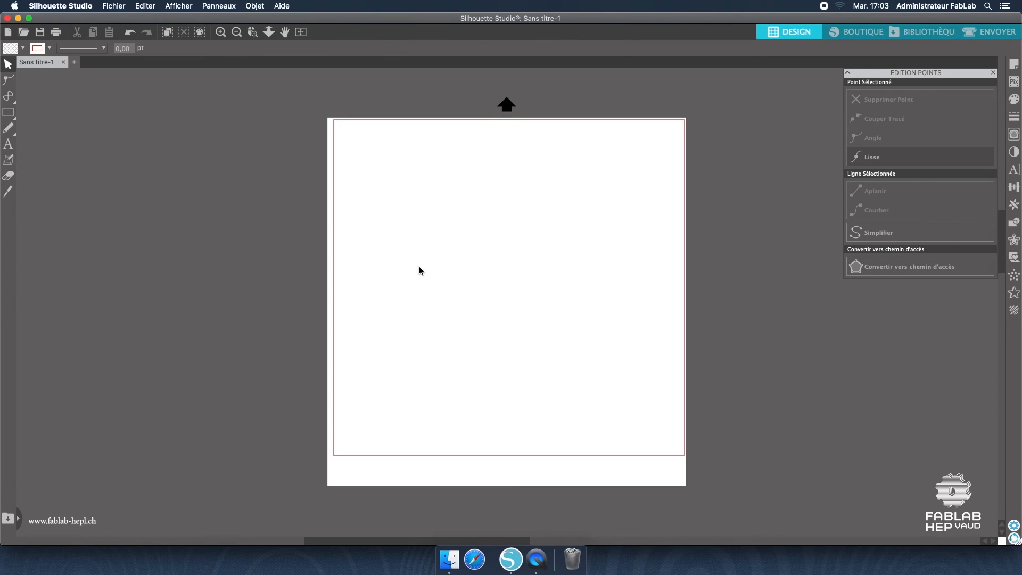
Step: Draw an arc in the upper half of the page with a radius of about 127 mm and a sweep of about 45°
{"action": "left_click", "coordinate": [13, 100]}
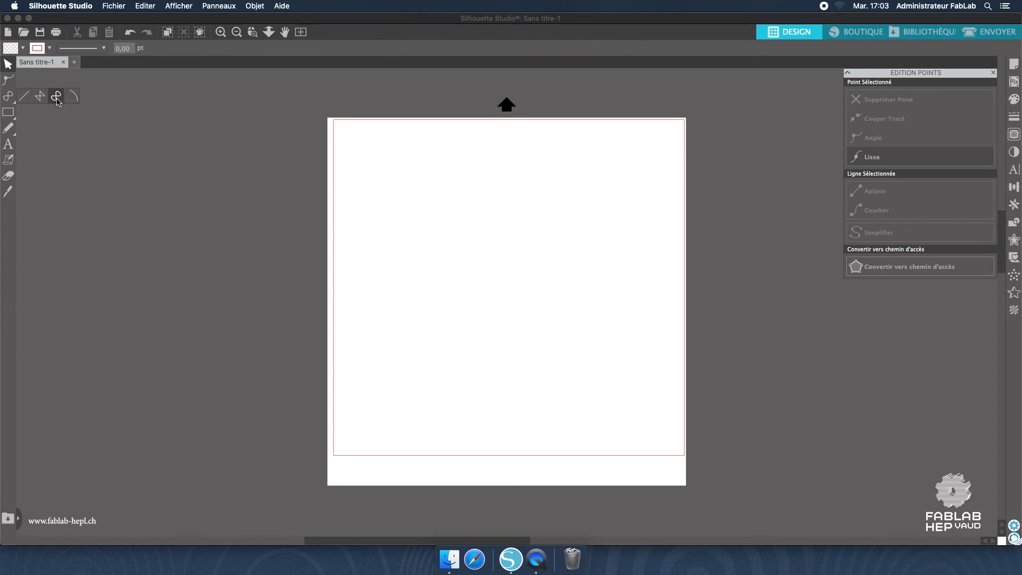
{"action": "left_click", "coordinate": [72, 101]}
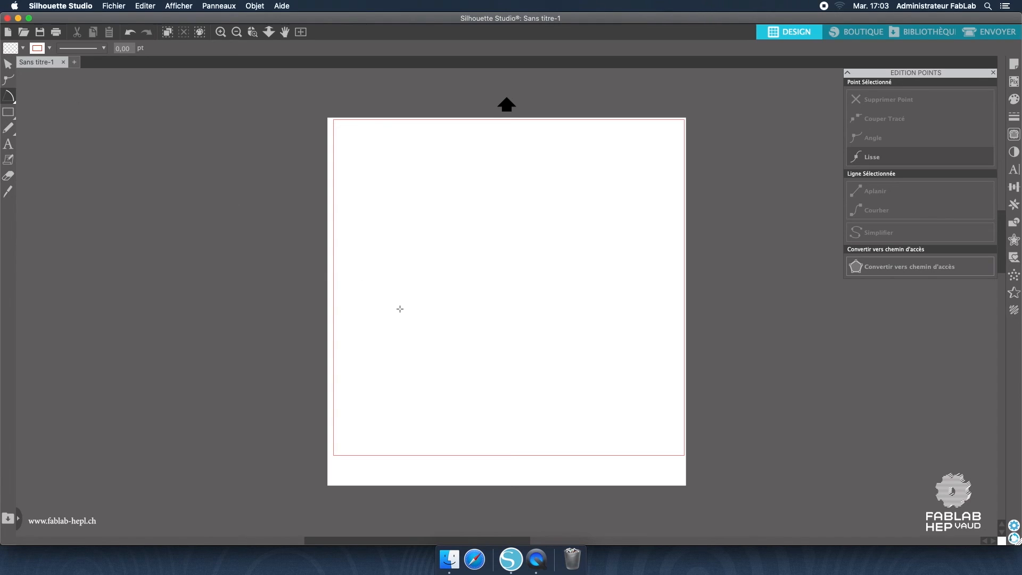
{"action": "left_click", "coordinate": [406, 250]}
{"action": "left_click", "coordinate": [558, 249]}
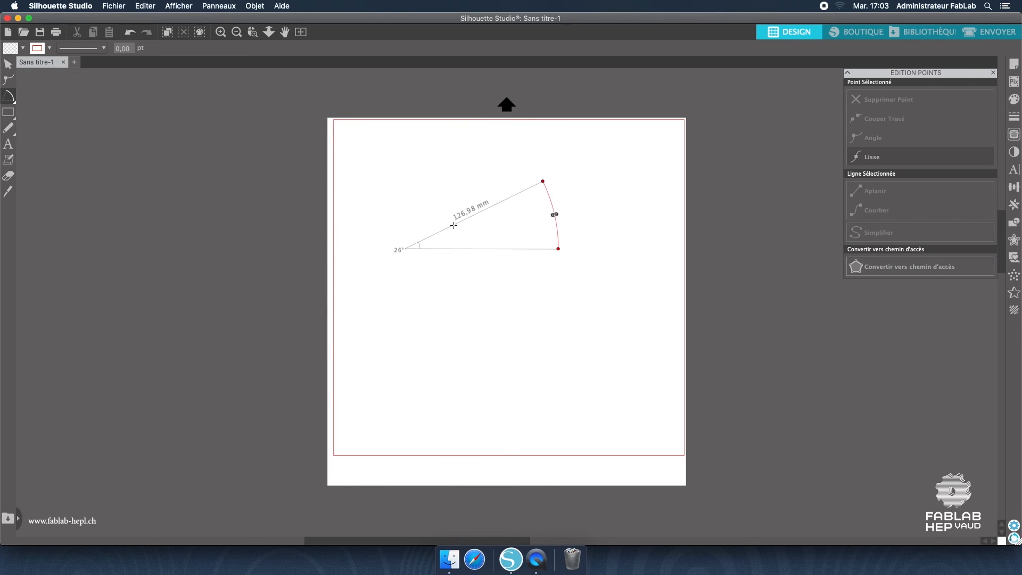
{"action": "left_click", "coordinate": [449, 205]}
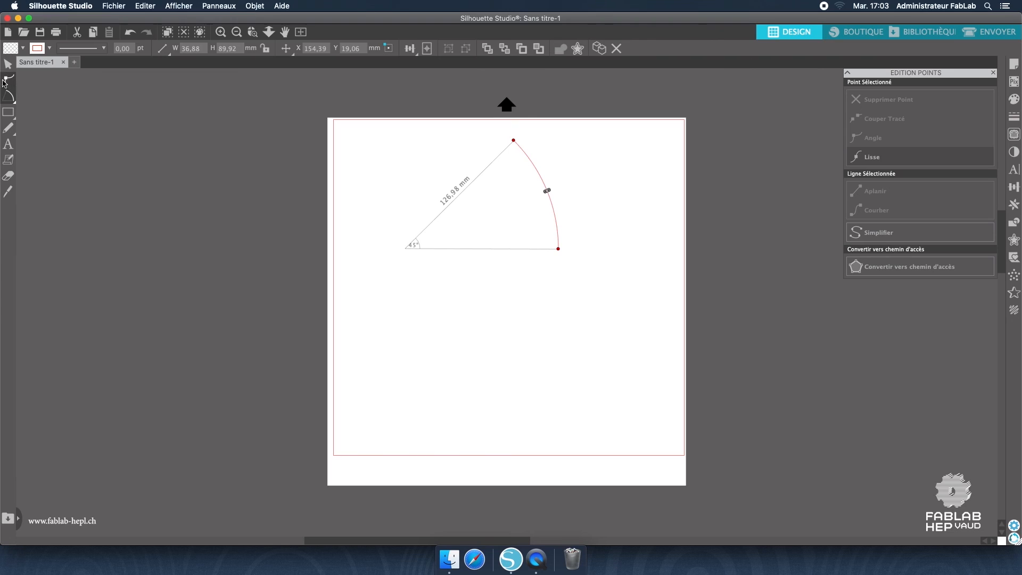
Step: Reshape the arc by its end points and middle handle to a sweep of about 109° and a radius of about 67 mm
{"action": "left_click_drag", "start_coordinate": [549, 192], "coordinate": [521, 203]}
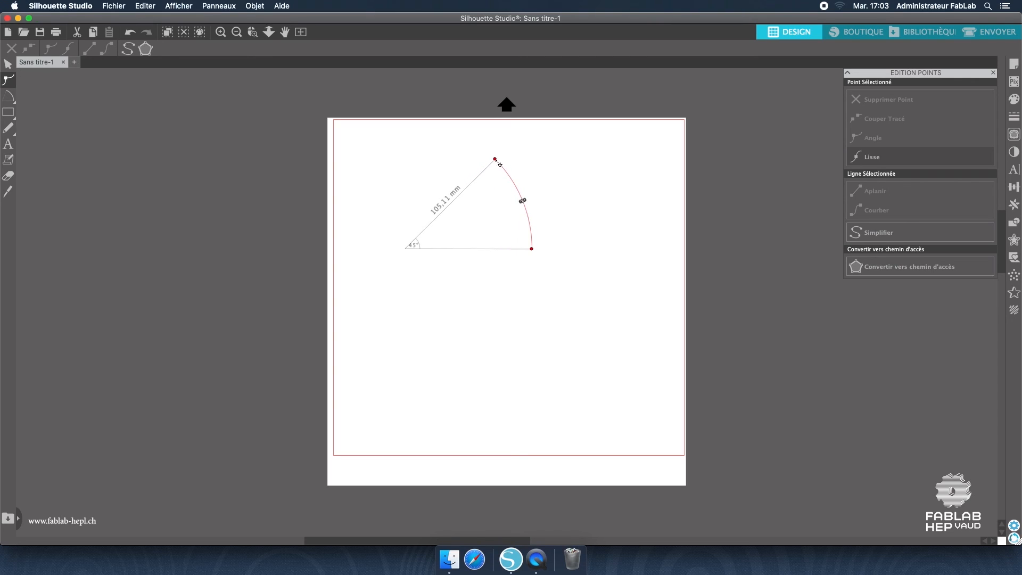
{"action": "left_click_drag", "start_coordinate": [495, 160], "coordinate": [455, 148]}
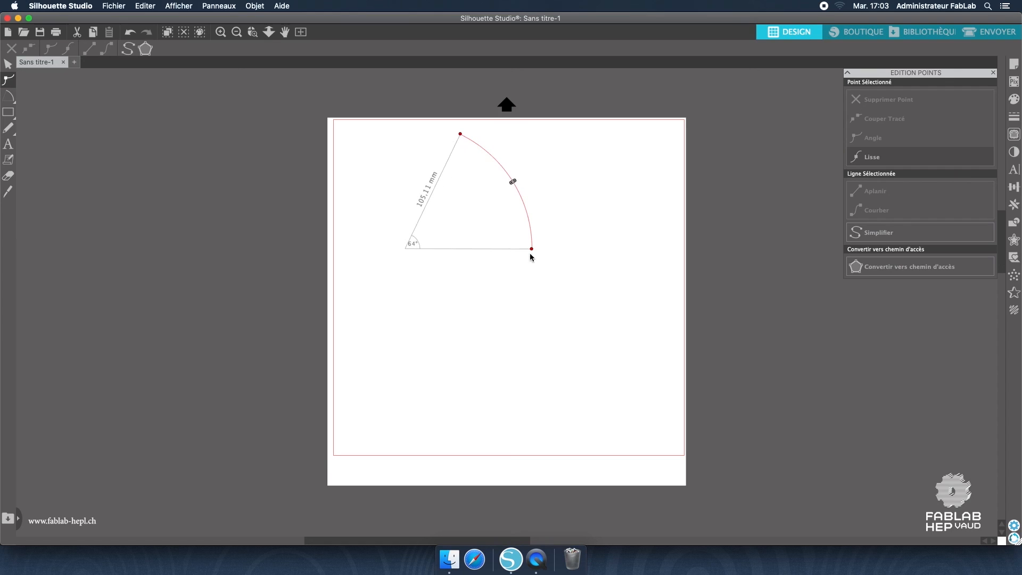
{"action": "left_click_drag", "start_coordinate": [531, 250], "coordinate": [495, 338]}
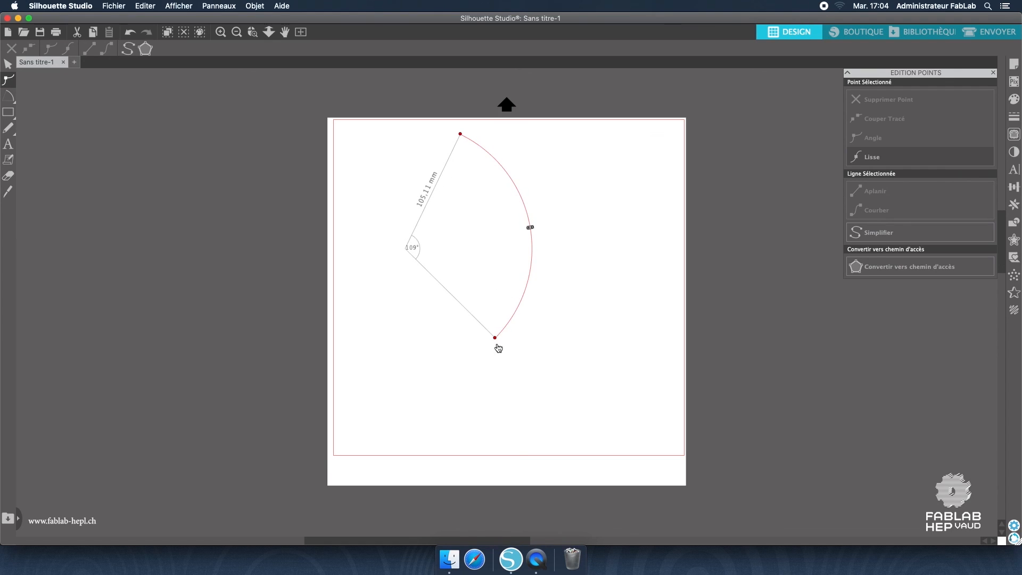
{"action": "left_click_drag", "start_coordinate": [530, 230], "coordinate": [485, 235]}
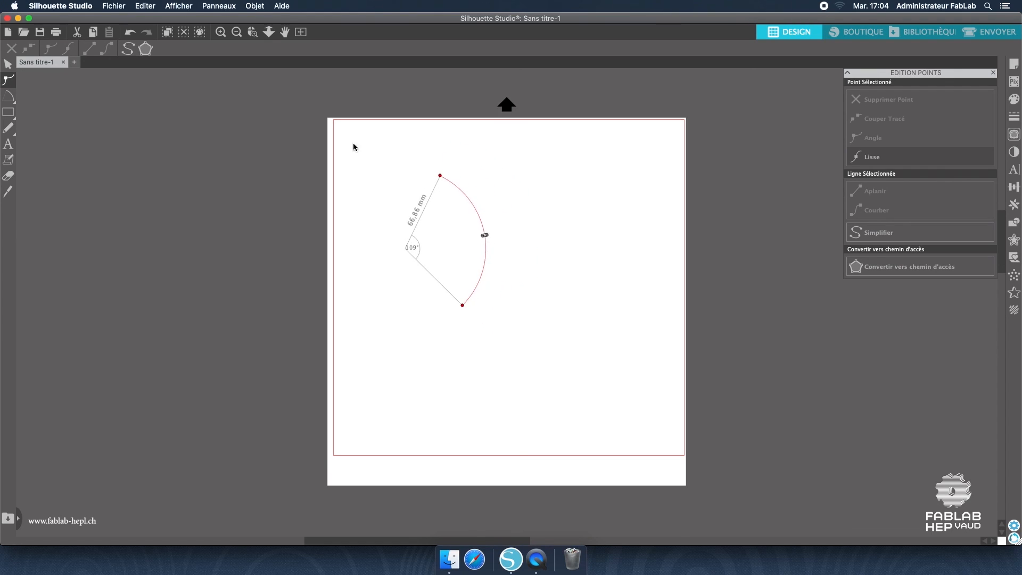
Step: Leave point editing and move the arc toward the page's upper-right area, to about X 189 mm, Y 17 mm
{"action": "left_click", "coordinate": [6, 66]}
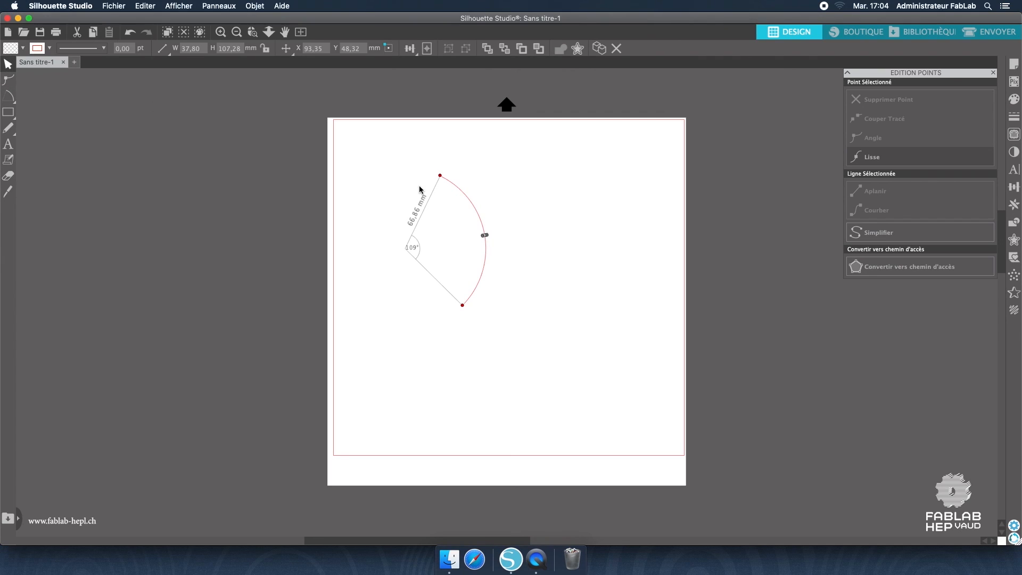
{"action": "double_click", "coordinate": [469, 204]}
{"action": "left_click_drag", "start_coordinate": [482, 224], "coordinate": [596, 185]}
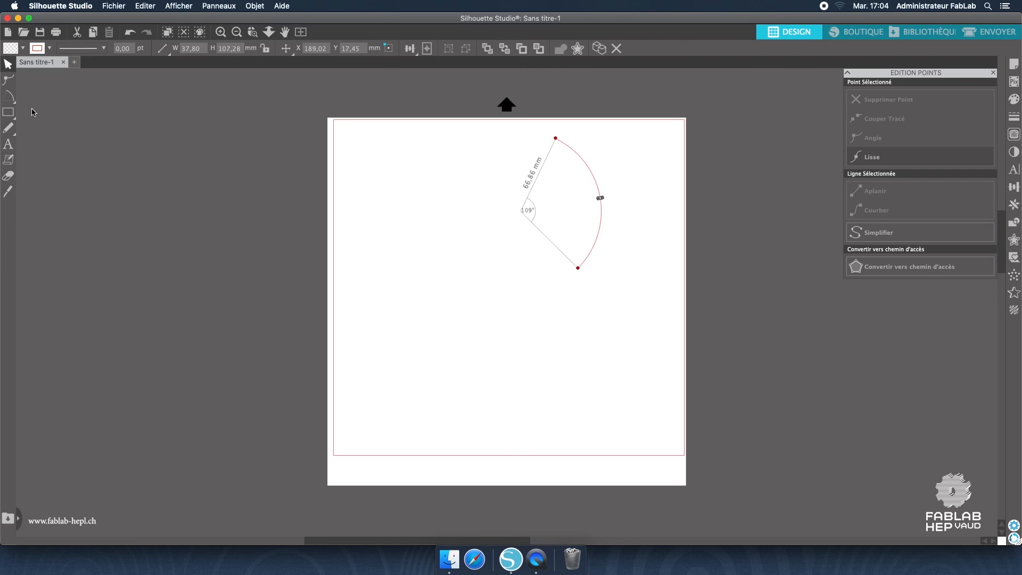
{"action": "mouse_move", "coordinate": [14, 104]}
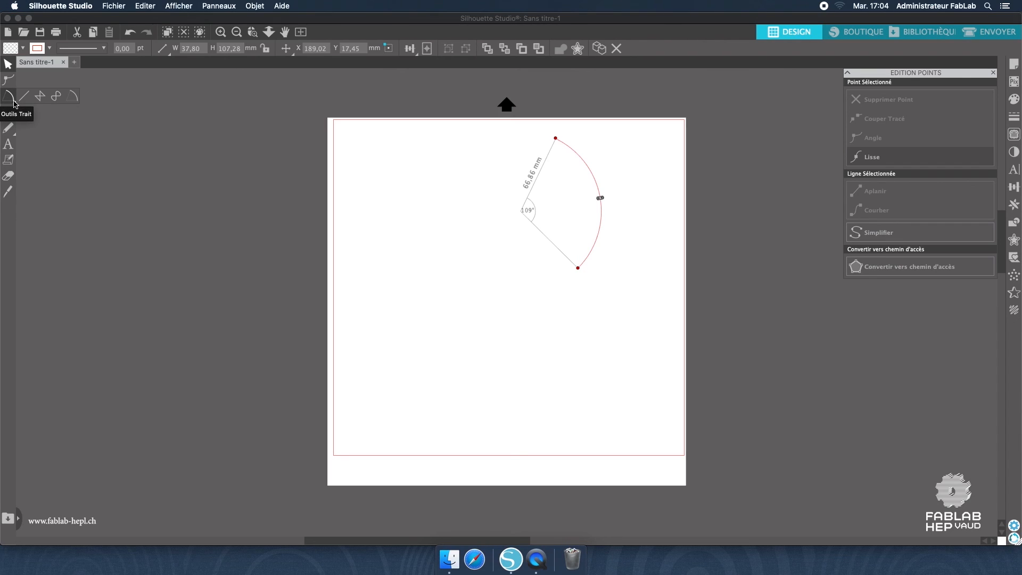